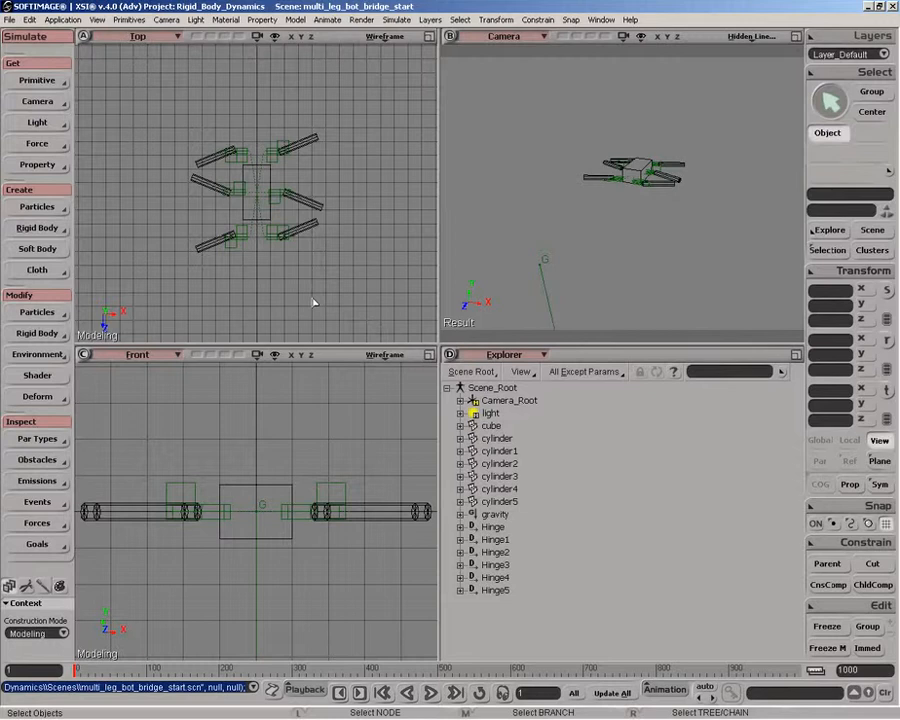
- Create a polygon mesh cube with length 8 in the scene
click(37, 80)
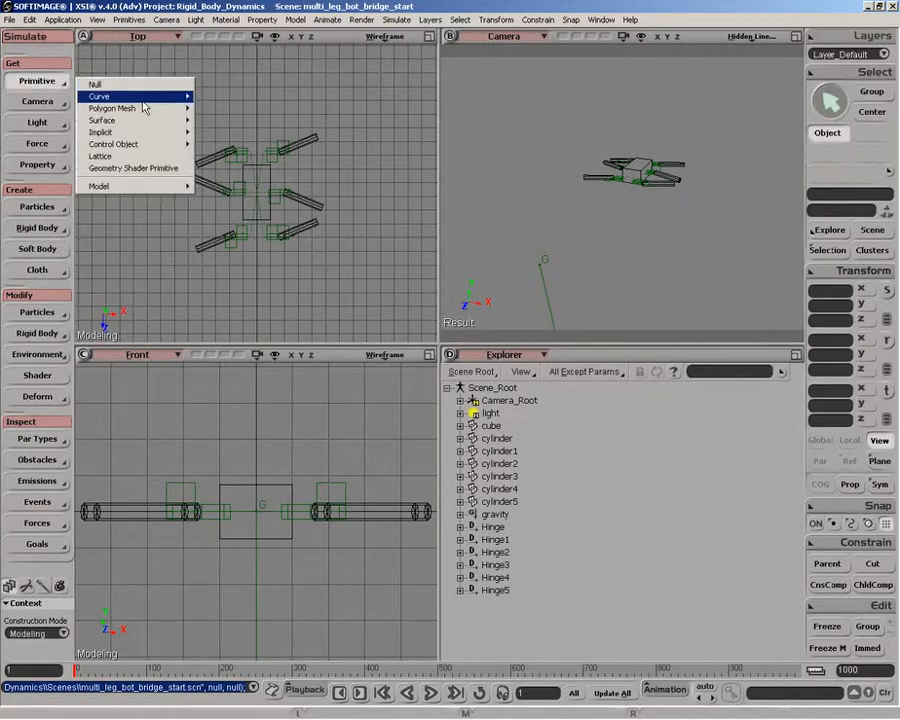
mouse_move(150, 108)
click(214, 120)
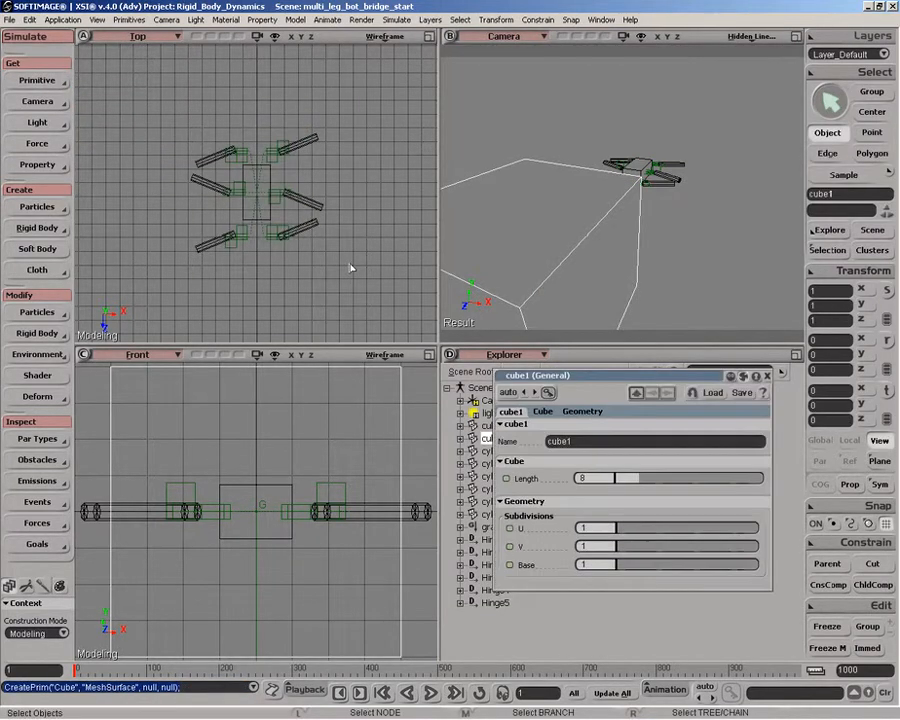
click(767, 376)
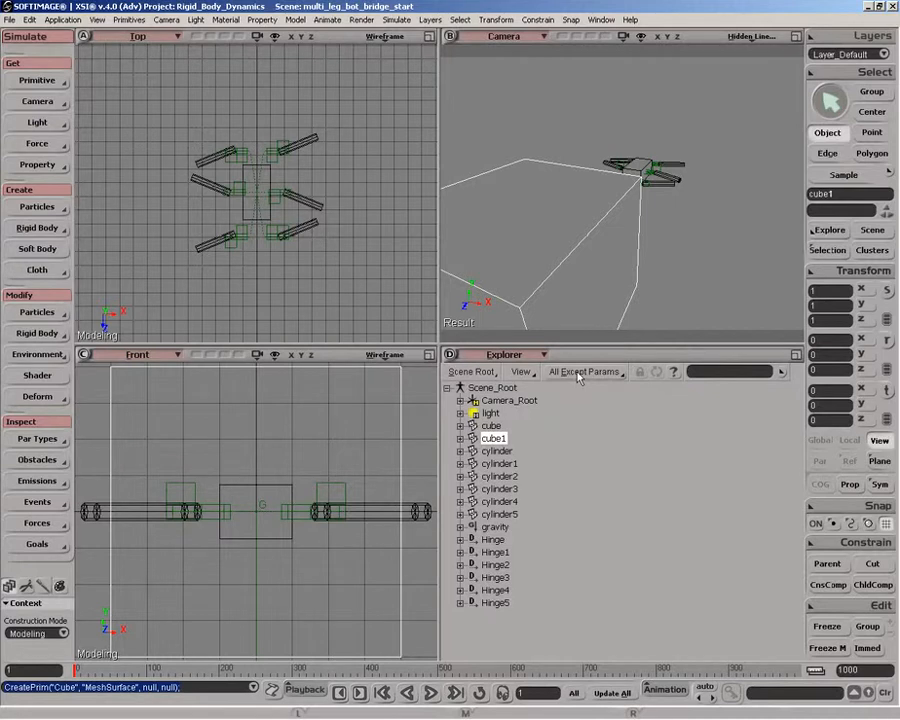
- Move the new cube back to Z about -14.4 and scale it into a flat plank of about 1.52 × 0.07 × 0.48
key(z)
right_click(370, 217)
right_click(368, 222)
key(x)
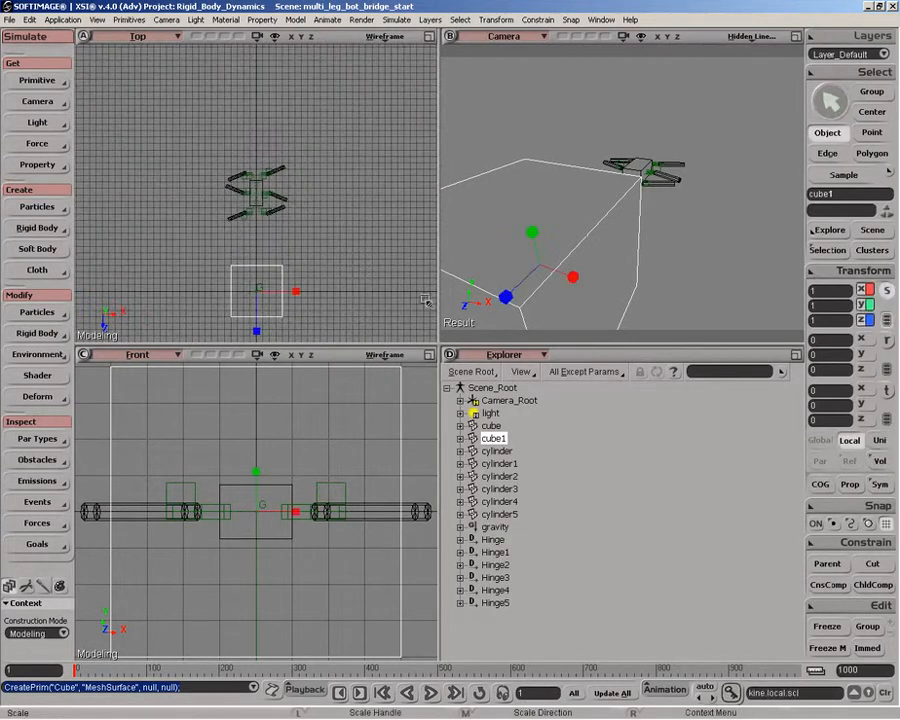
drag(296, 291, 333, 297)
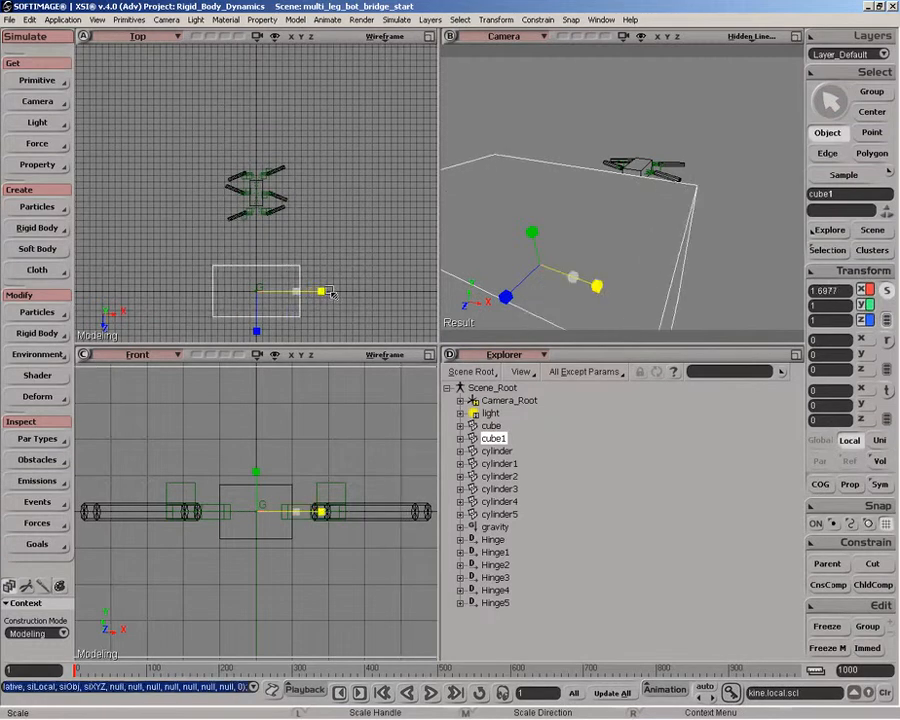
key(v)
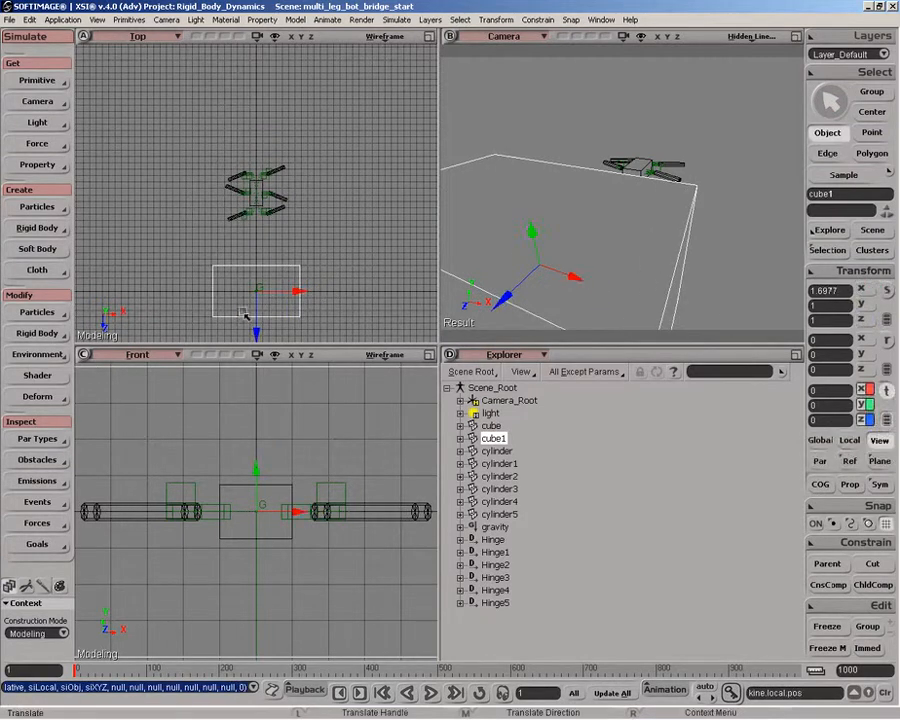
drag(257, 303, 270, 205)
key(x)
key(z)
middle_drag(321, 222, 327, 228)
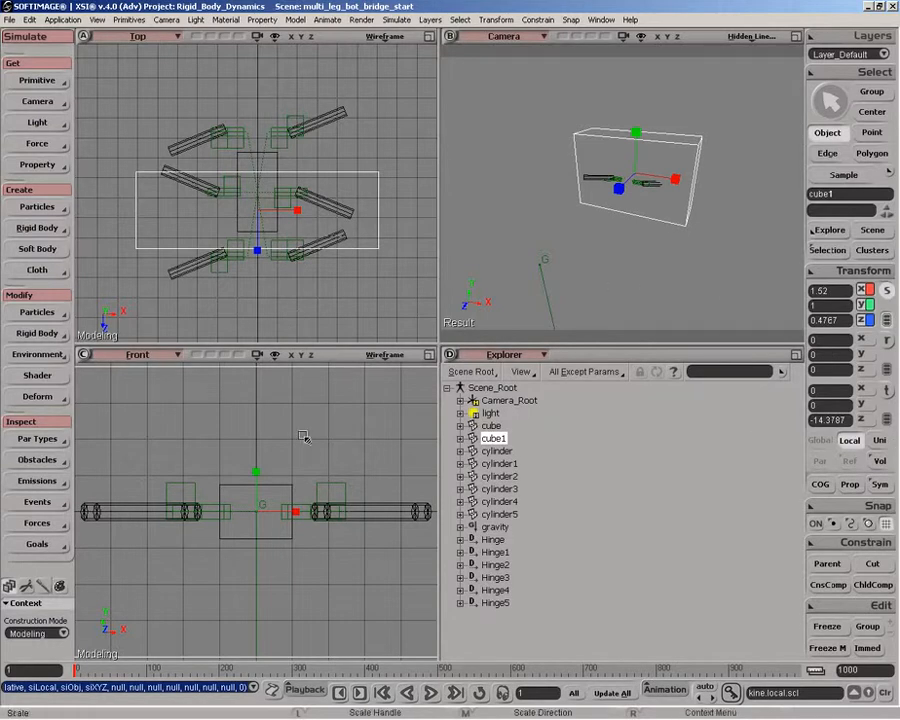
drag(259, 483, 251, 537)
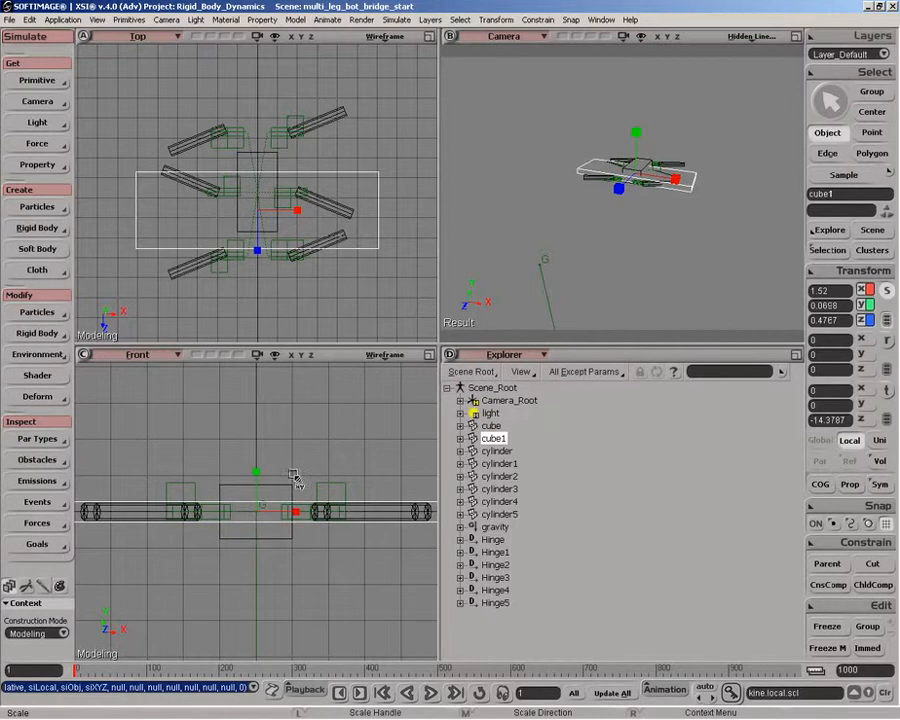
- Move the plank below the robot's legs and in front of the robot, to Y about -1.48 and Z about -20.5
click(887, 390)
drag(258, 487, 255, 542)
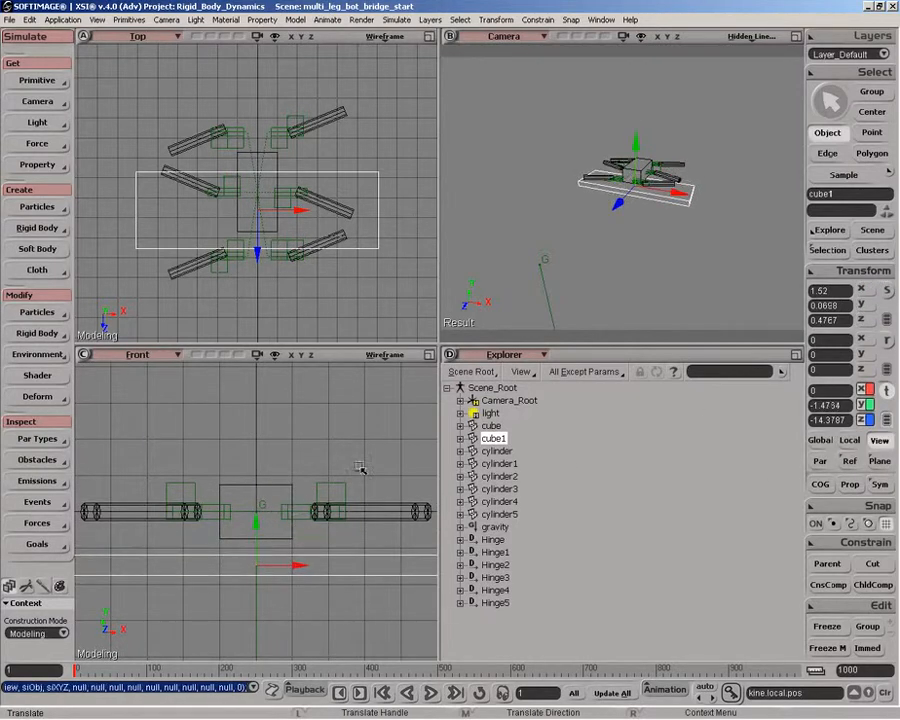
drag(264, 229, 276, 118)
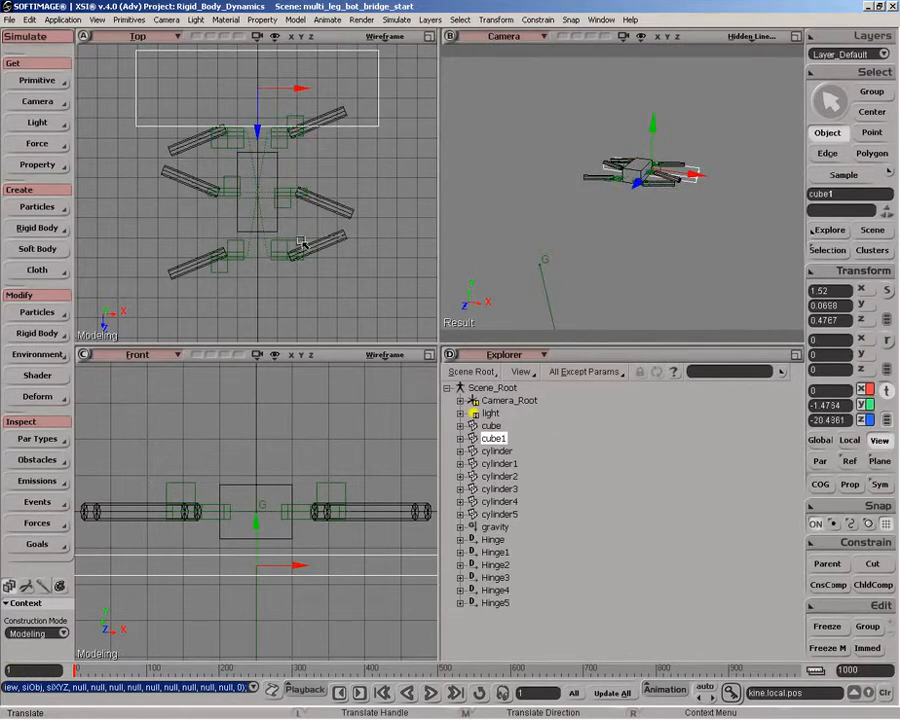
- Duplicate the plank, narrow the copy to an X scale of about 0.13 and move it to X about 7 beside the plank's end
key(ctrl+d)
key(x)
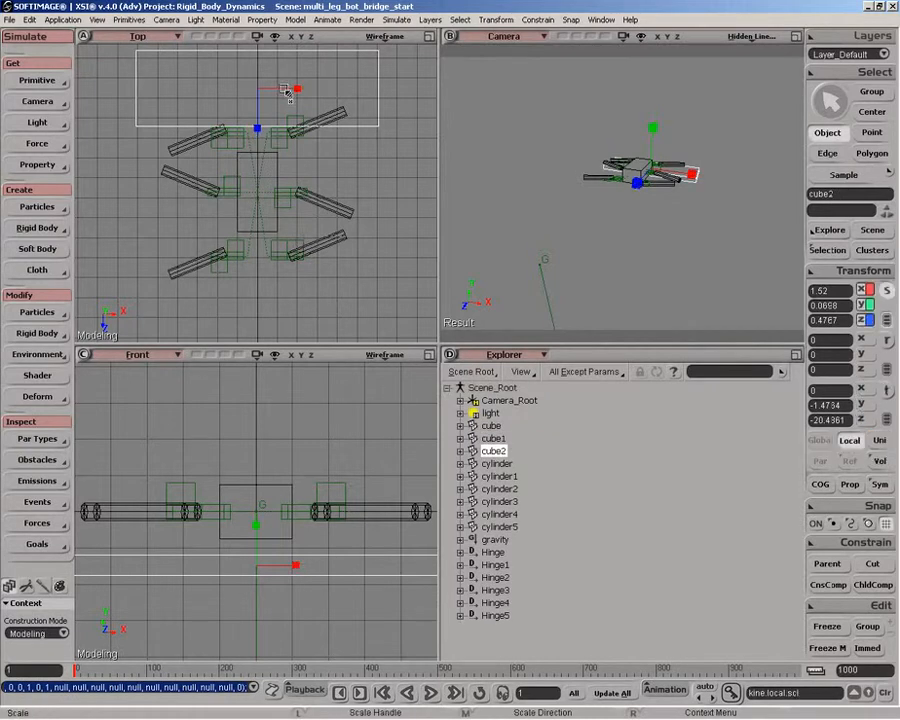
drag(282, 88, 230, 96)
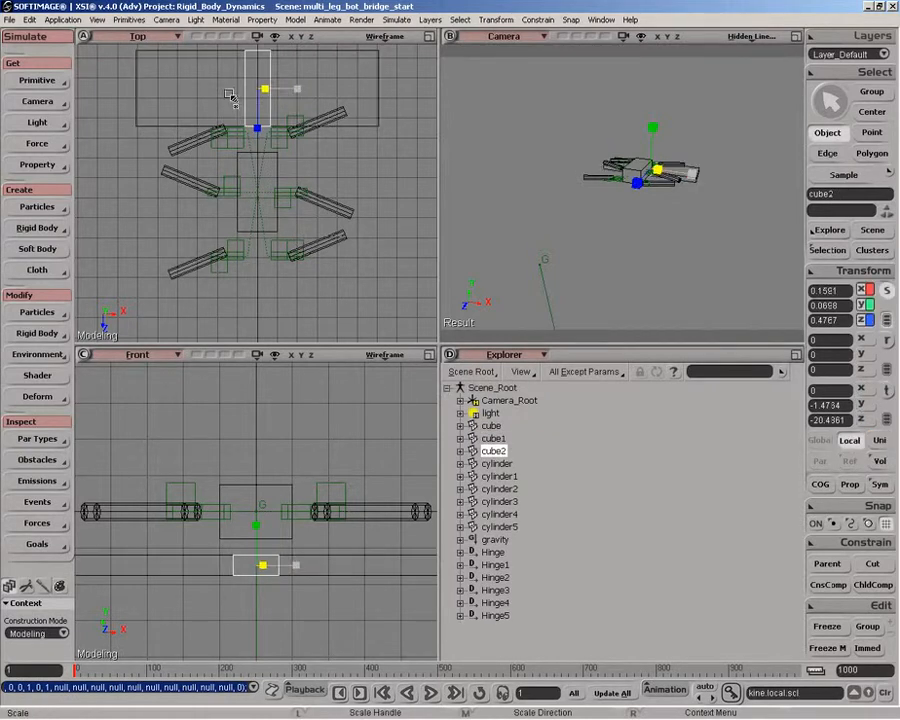
drag(230, 96, 229, 96)
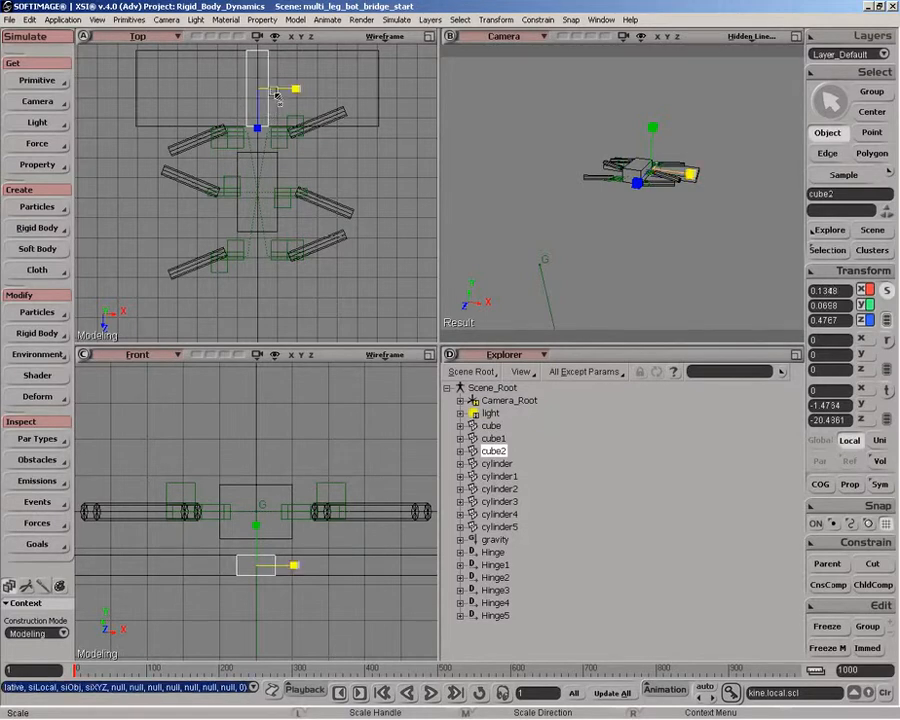
key(v)
drag(296, 90, 422, 88)
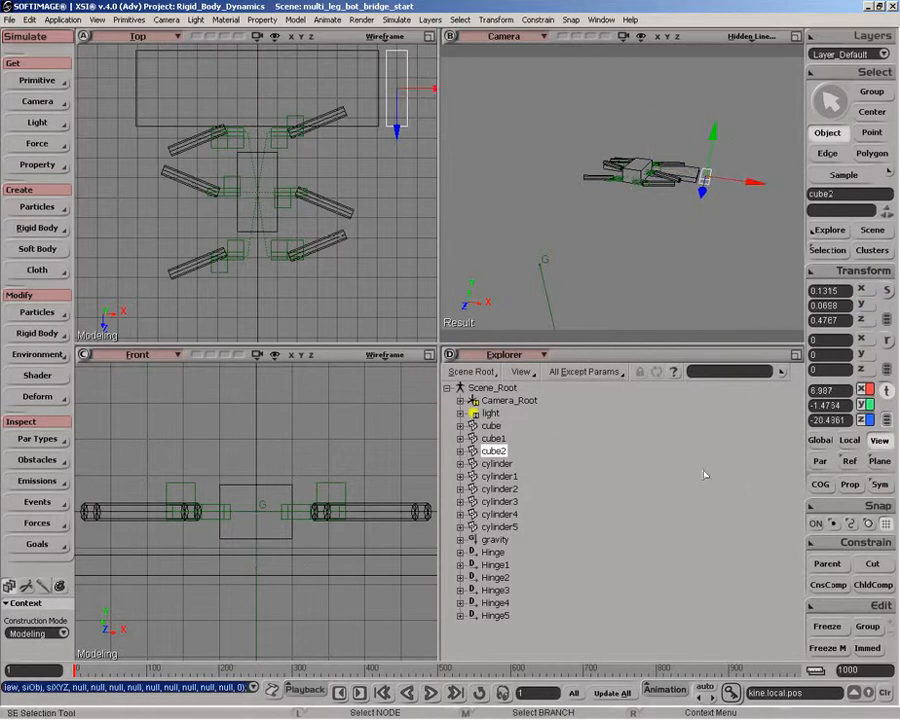
- Duplicate the narrow end piece symmetrically across the YZ plane (x=0)
right_click(591, 436)
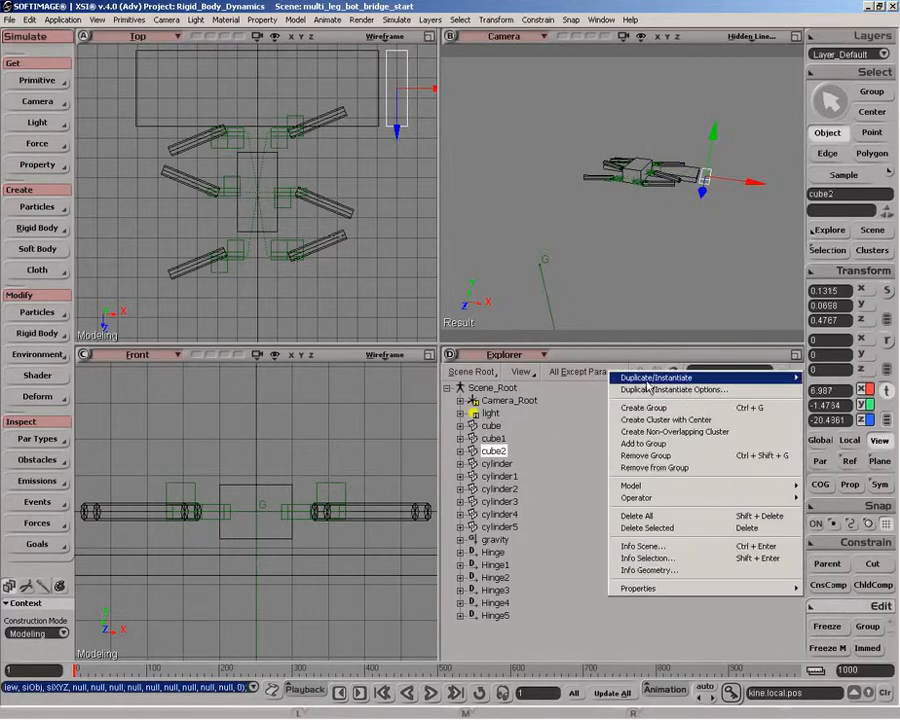
mouse_move(647, 386)
click(432, 549)
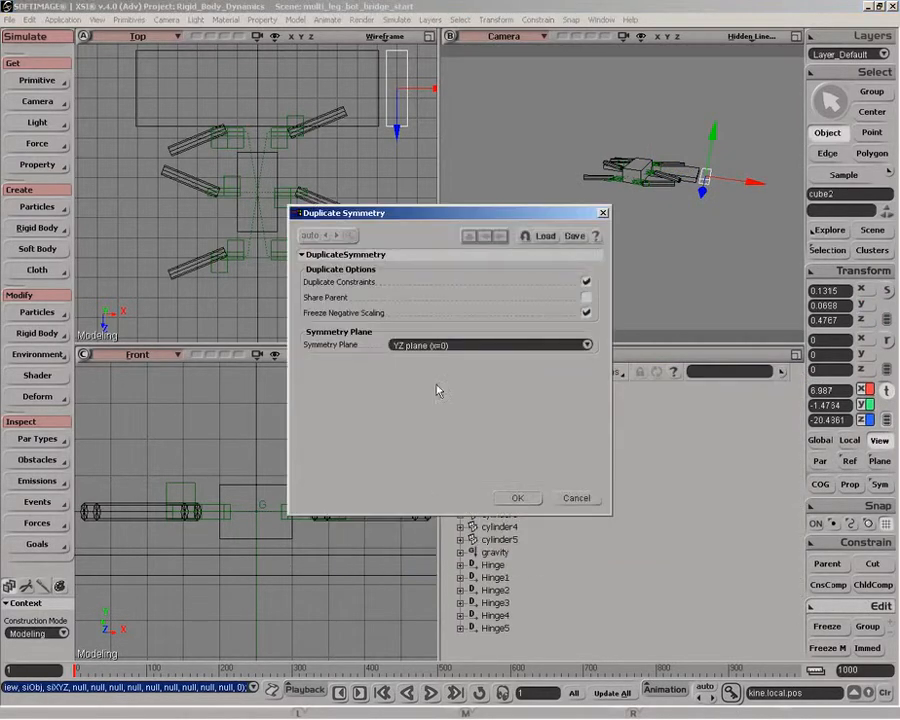
click(517, 497)
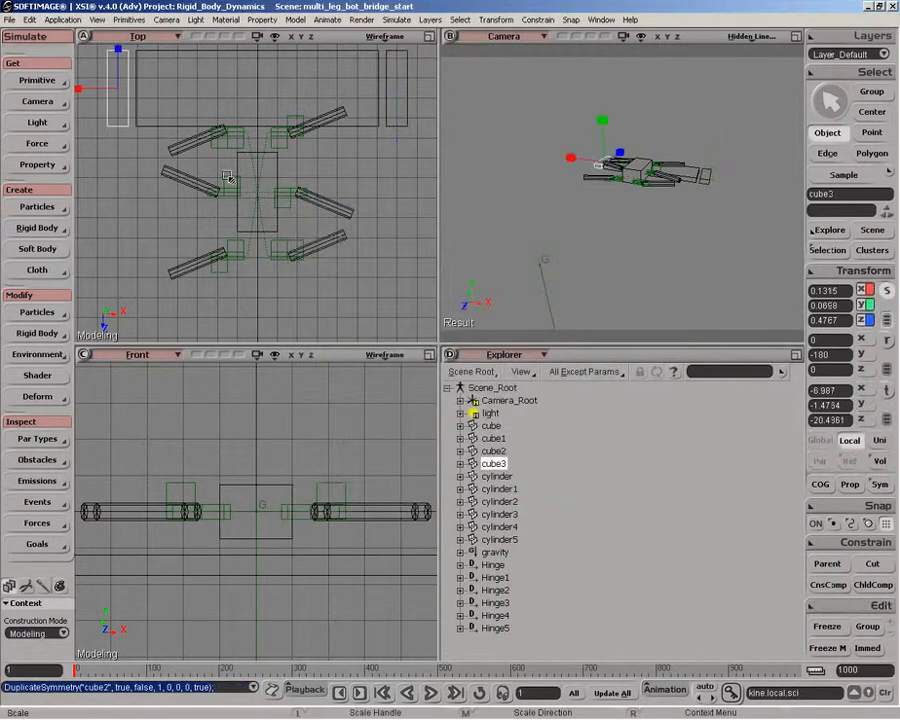
- Make the plank and both narrow end pieces passive rigid bodies
key(z)
right_drag(258, 176, 263, 222)
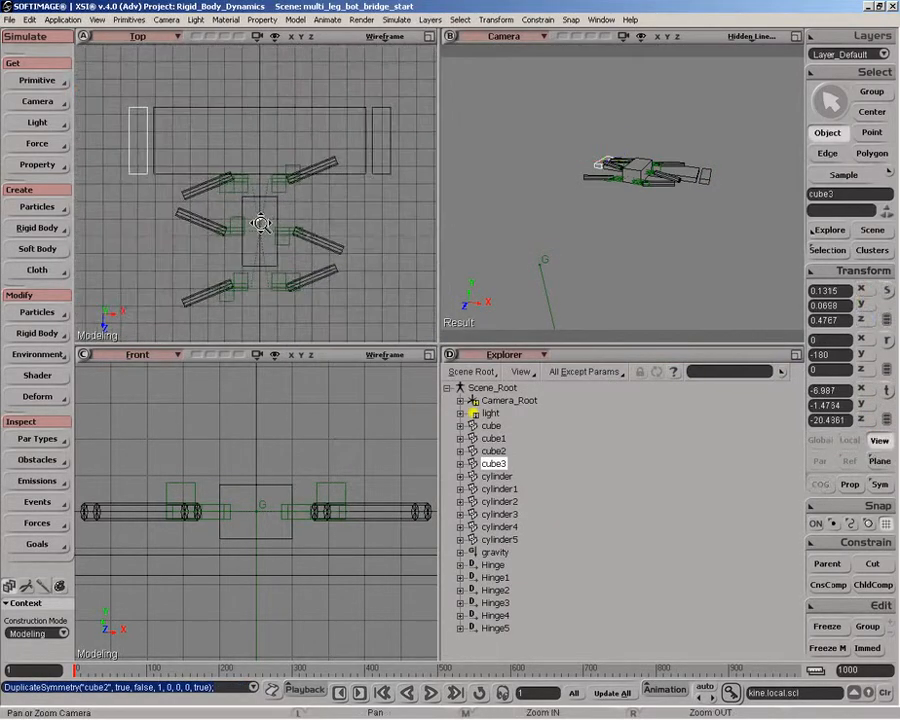
key(space)
drag(120, 94, 405, 127)
key(x)
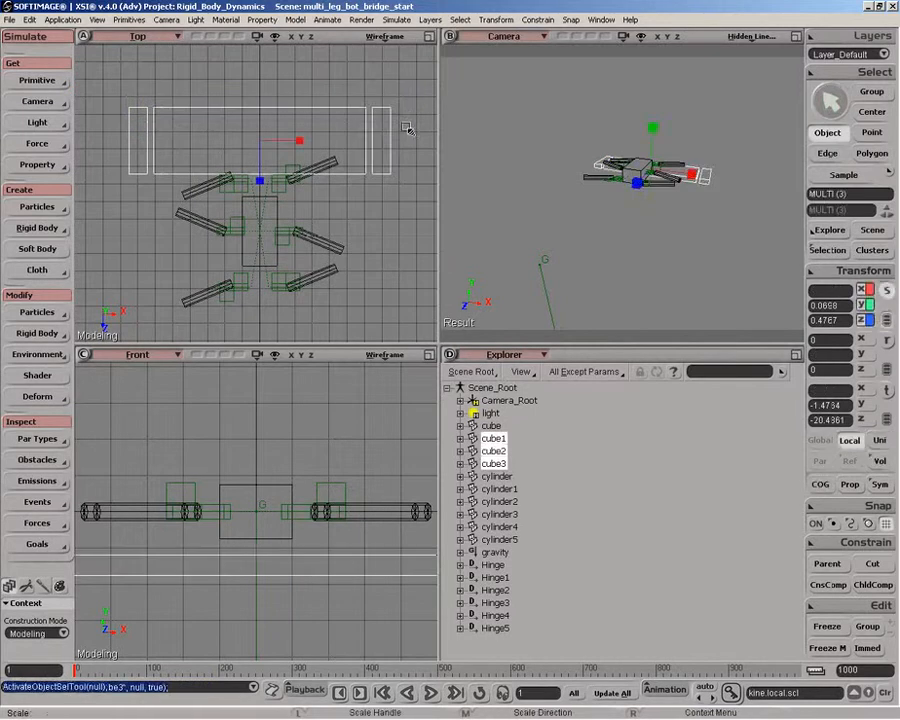
click(44, 228)
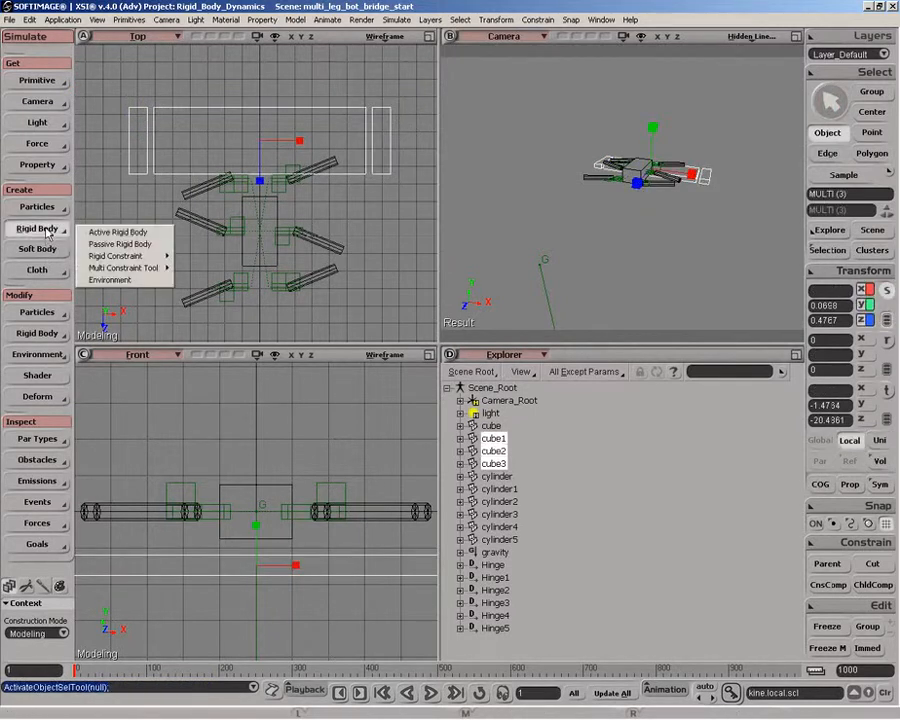
click(145, 245)
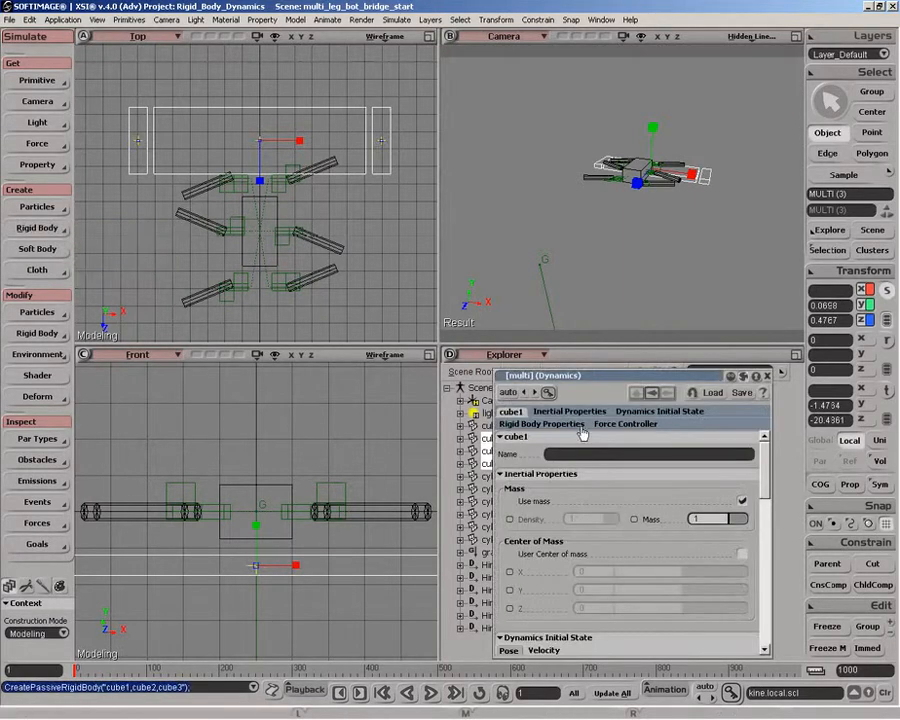
click(768, 376)
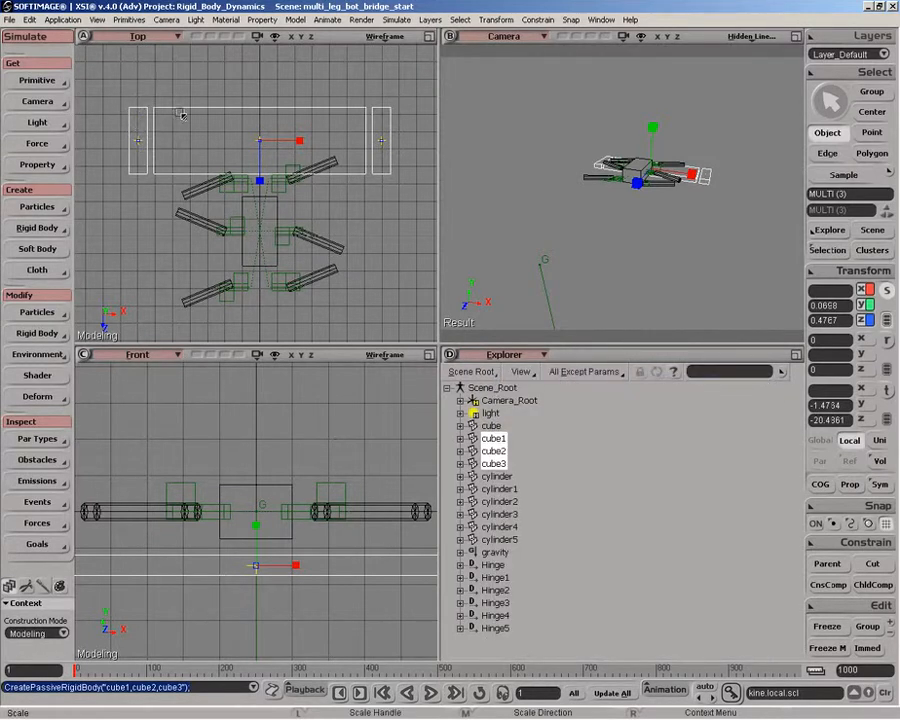
- Link the three bridge pieces with fixed constraints using the Multi Constraint Tool, from cube3 through the plank to cube2
key(space)
click(134, 109)
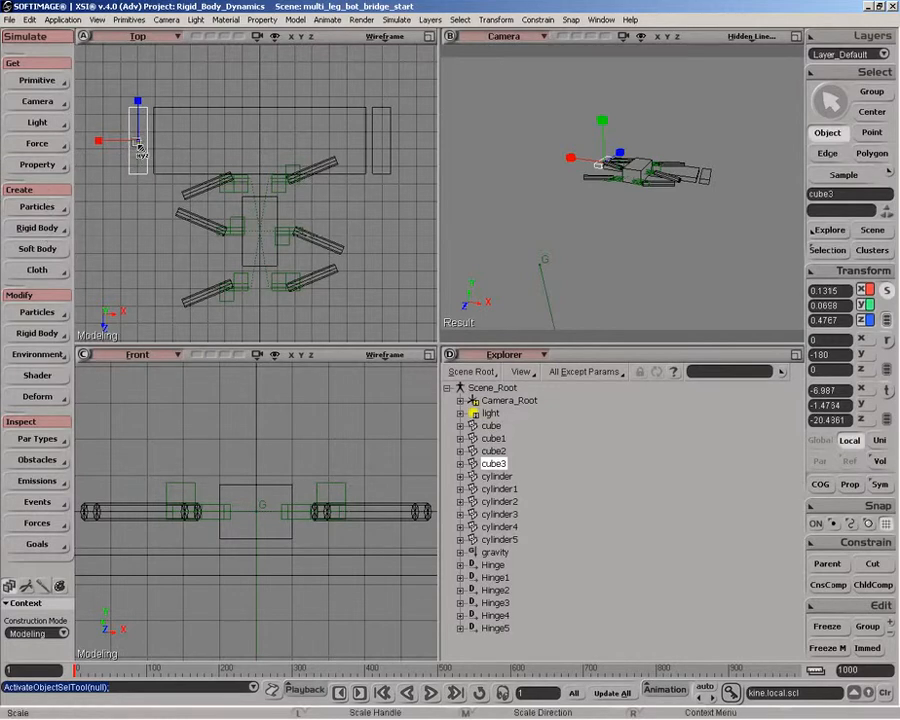
click(35, 230)
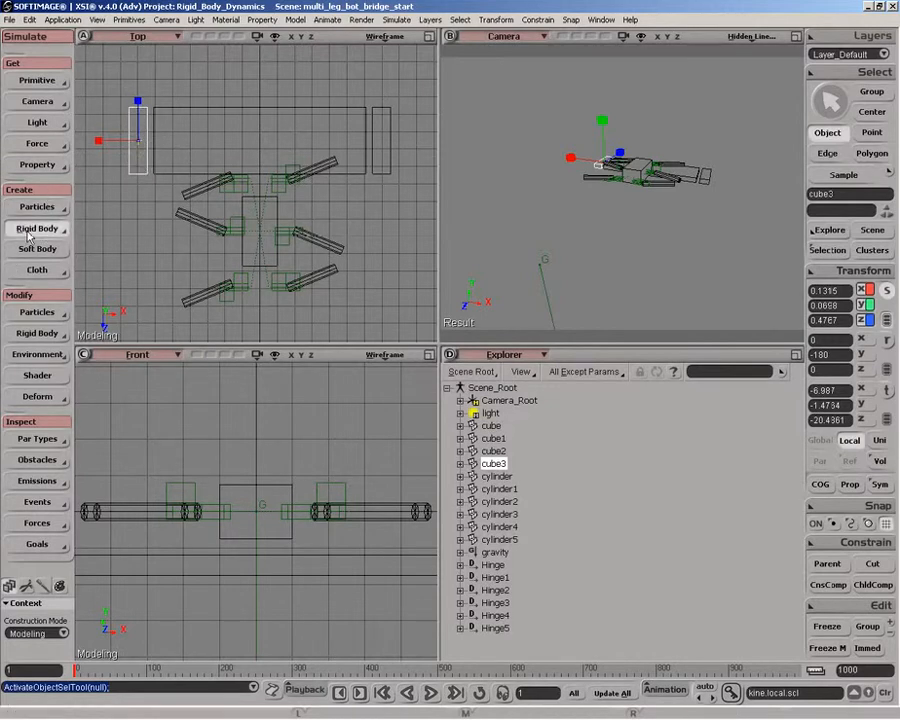
mouse_move(150, 268)
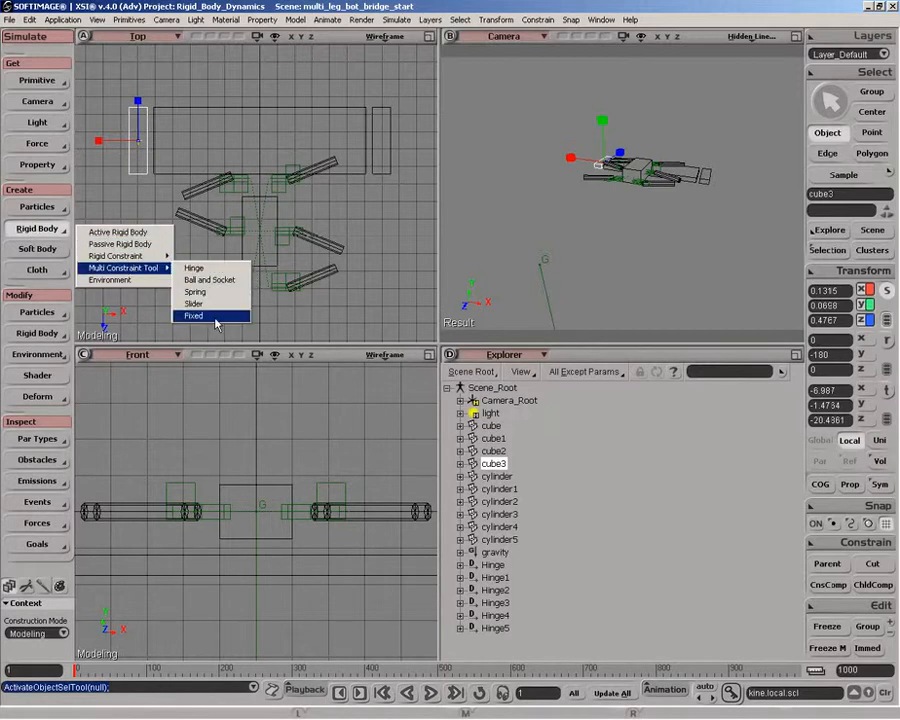
click(192, 316)
click(290, 120)
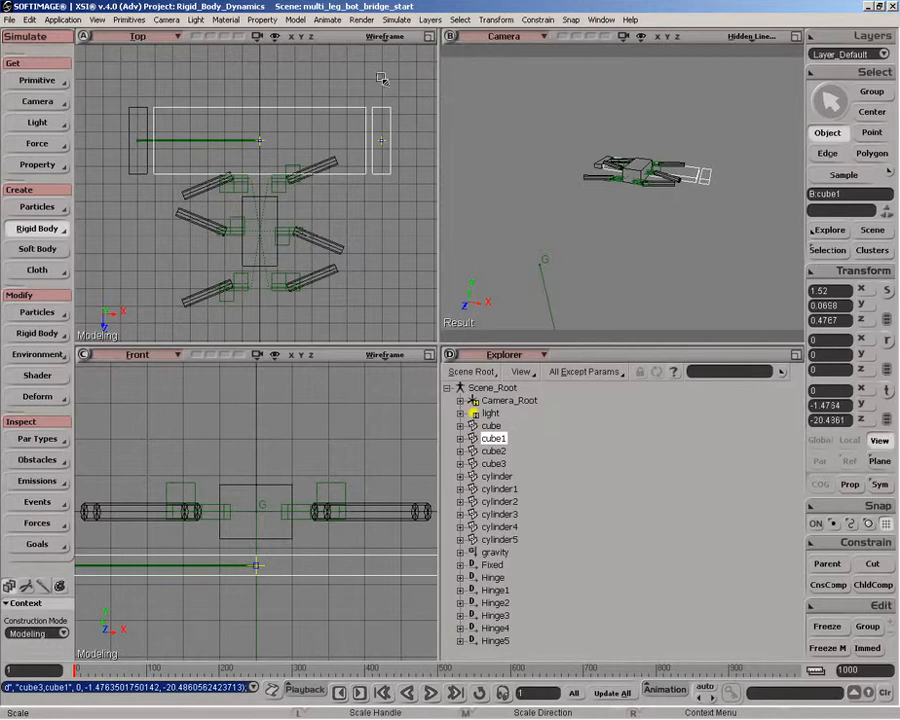
right_click(381, 84)
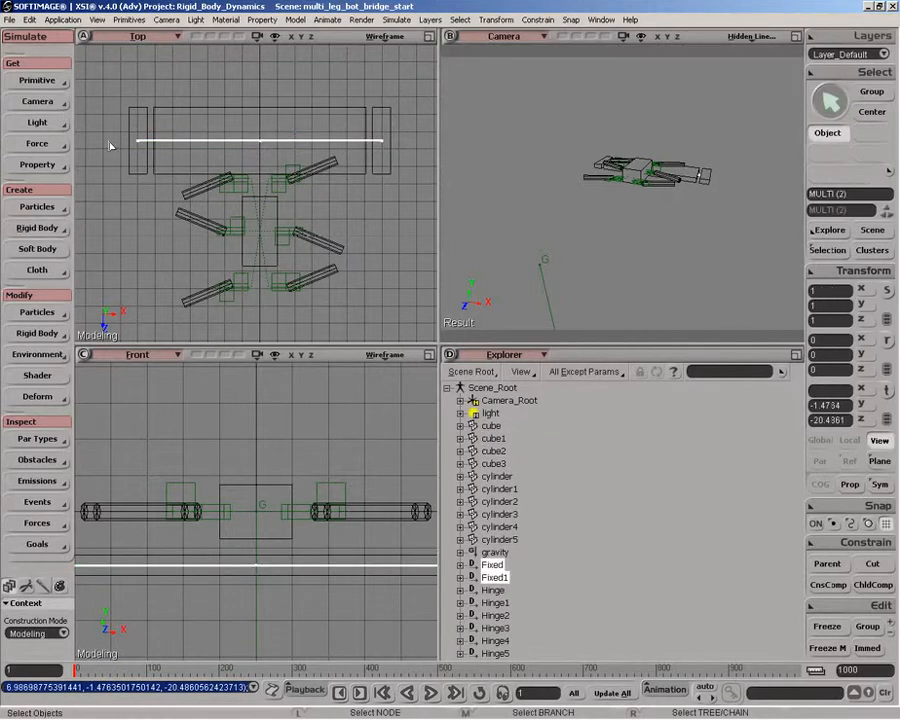
- Duplicate the three bridge pieces with their two fixed constraints and move the copy along Z to about -15.8
key(space)
drag(124, 98, 392, 127)
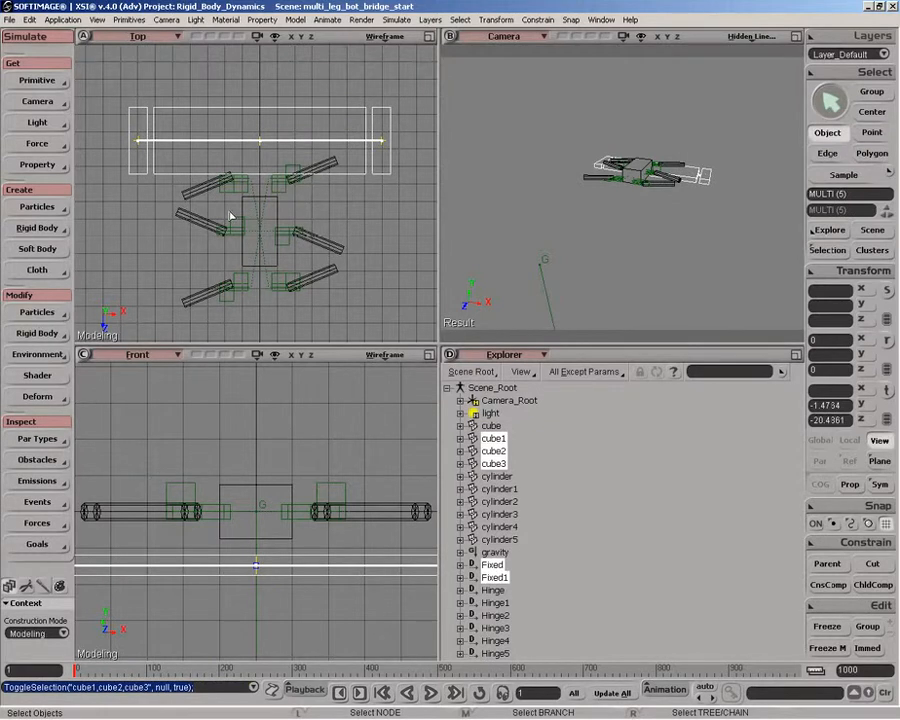
key(shift)
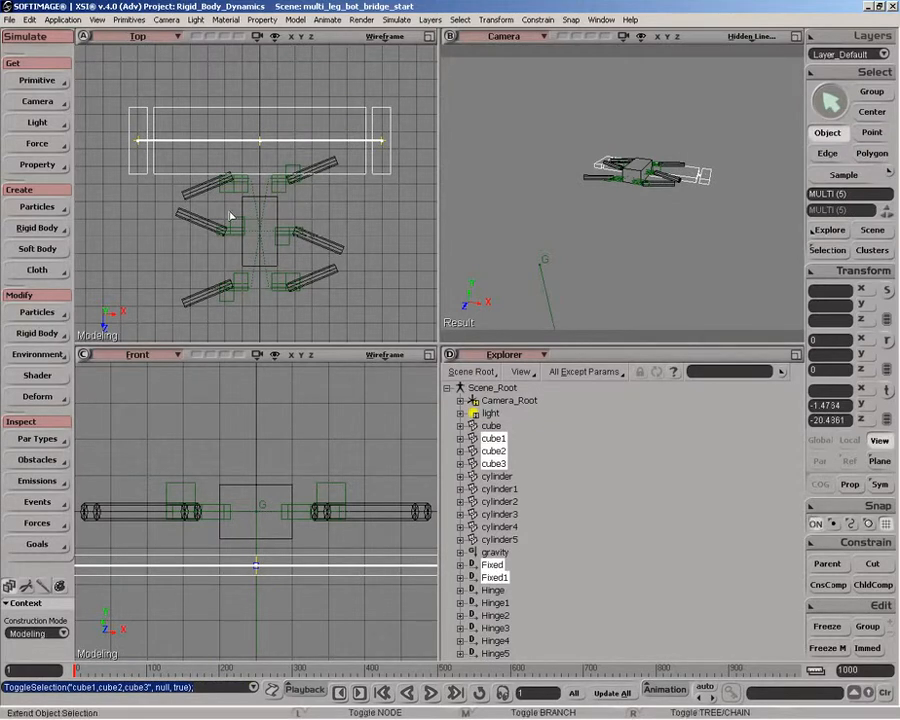
key(ctrl+d)
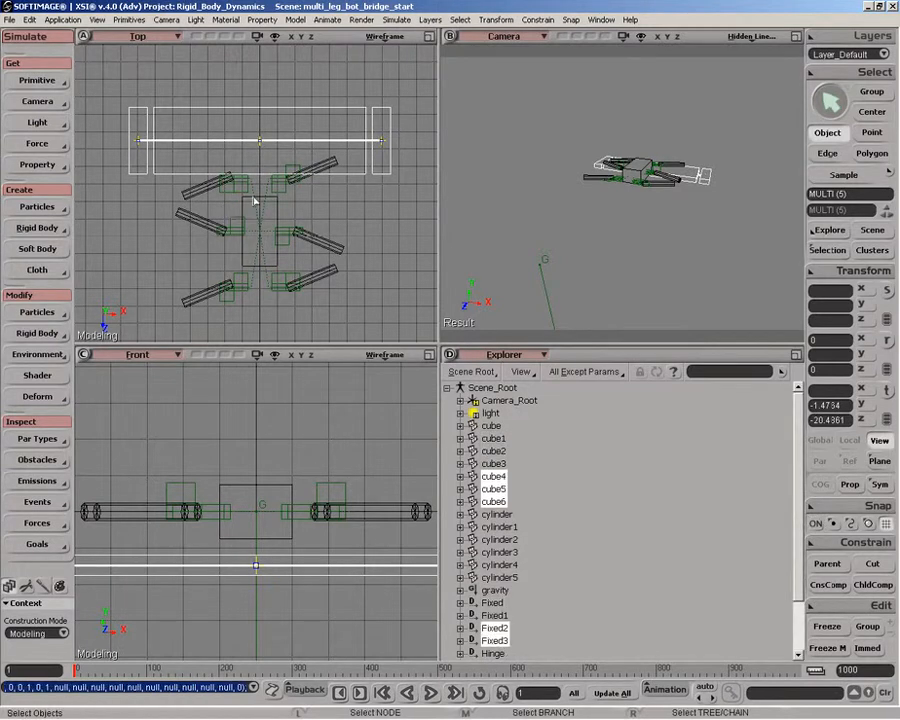
key(v)
drag(289, 179, 289, 248)
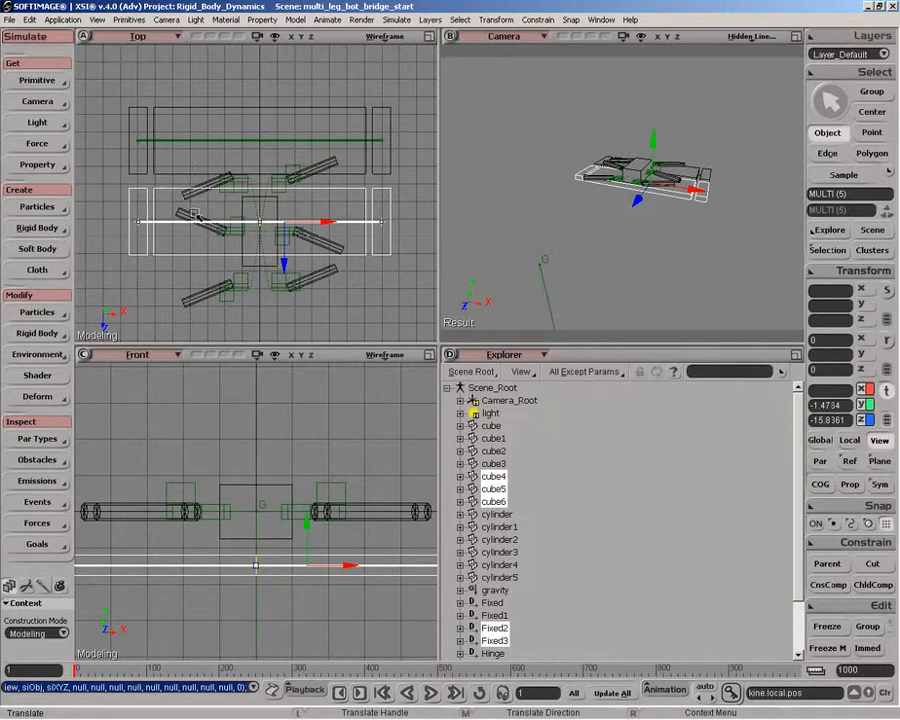
drag(285, 256, 285, 258)
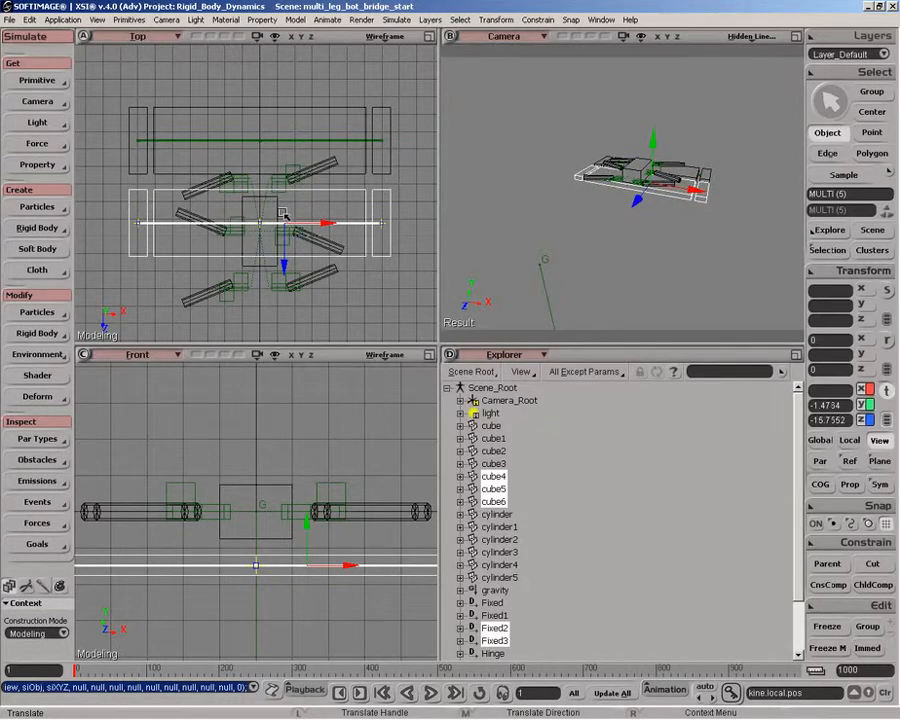
- Duplicate the bridge section three more times, spacing the copies evenly along Z from about -10.7 to about -1.2
key(z)
right_click(281, 212)
right_click(281, 212)
drag(280, 213, 283, 153)
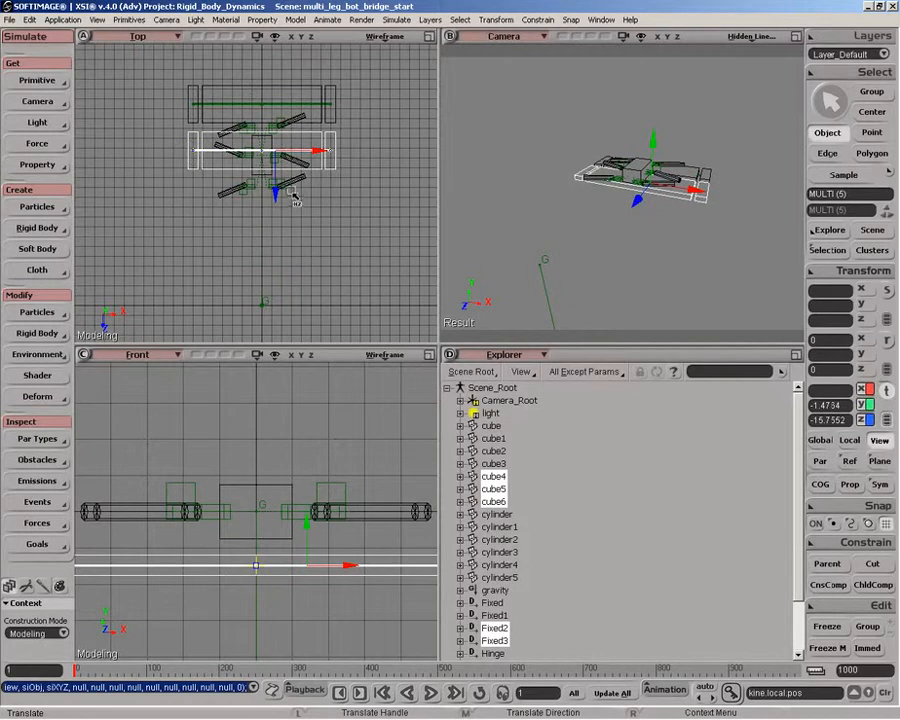
key(ctrl+d)
drag(277, 196, 281, 229)
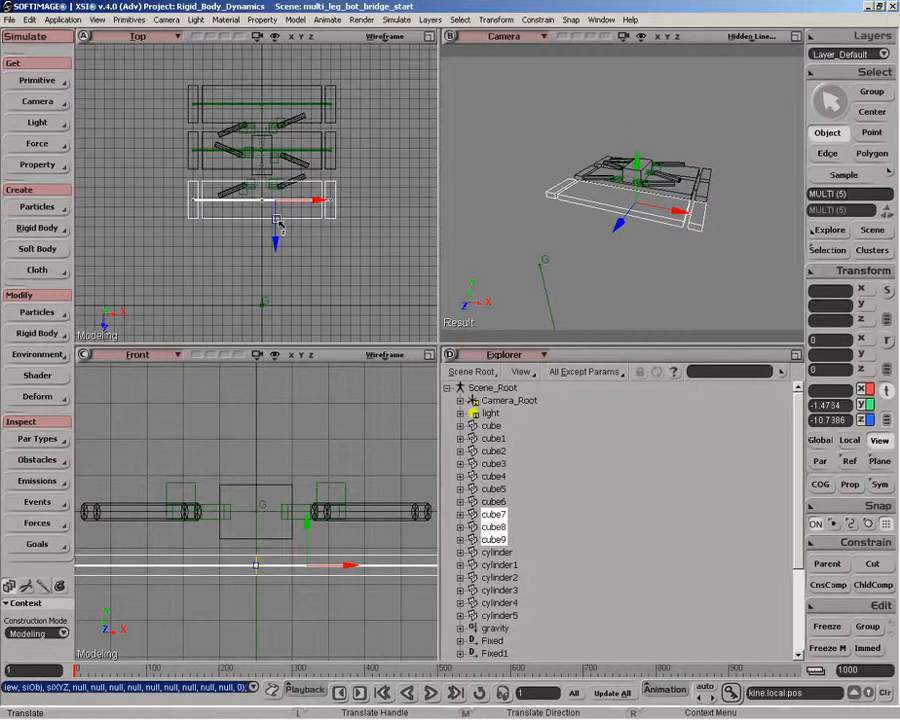
key(ctrl+d)
drag(281, 229, 280, 320)
key(ctrl+d)
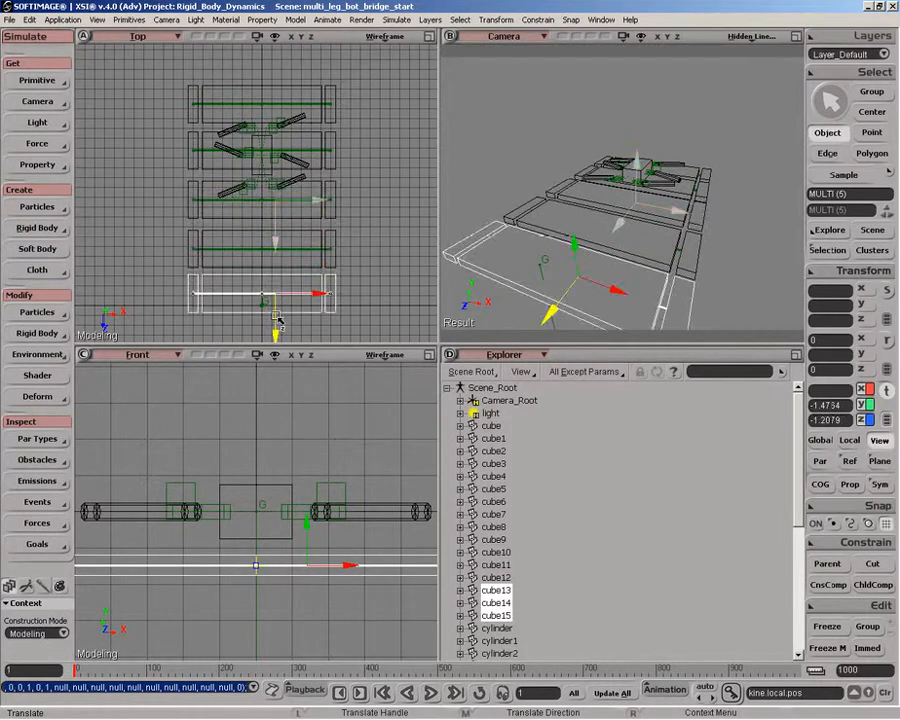
- Duplicate the front-most bridge section, move the copy along Z to about 4.0, and save the scene
drag(279, 322, 279, 322)
key(space)
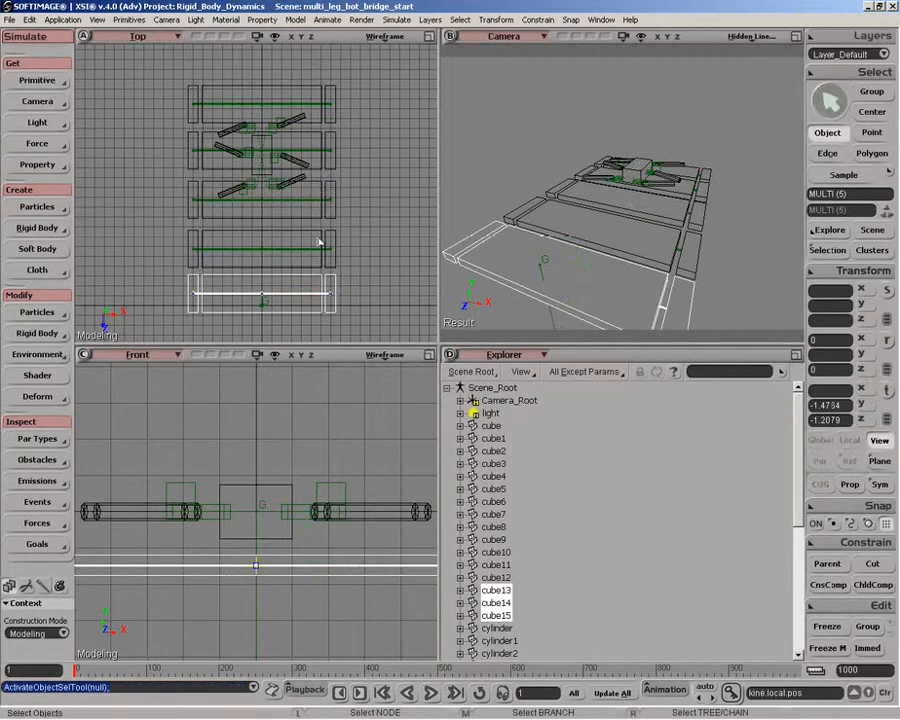
key(z)
drag(281, 307, 281, 251)
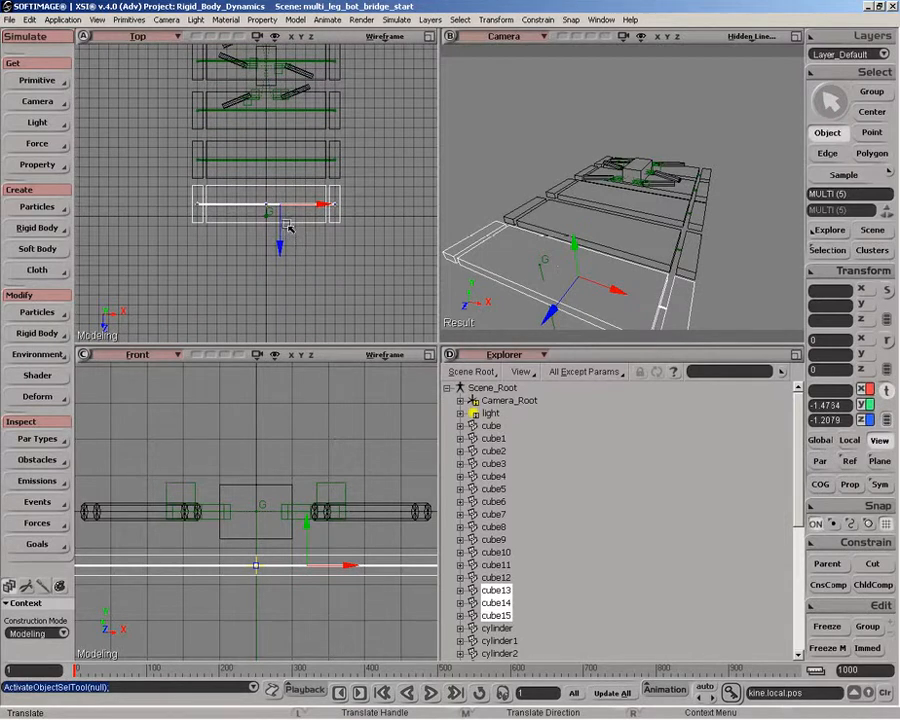
key(ctrl+d)
drag(283, 226, 295, 284)
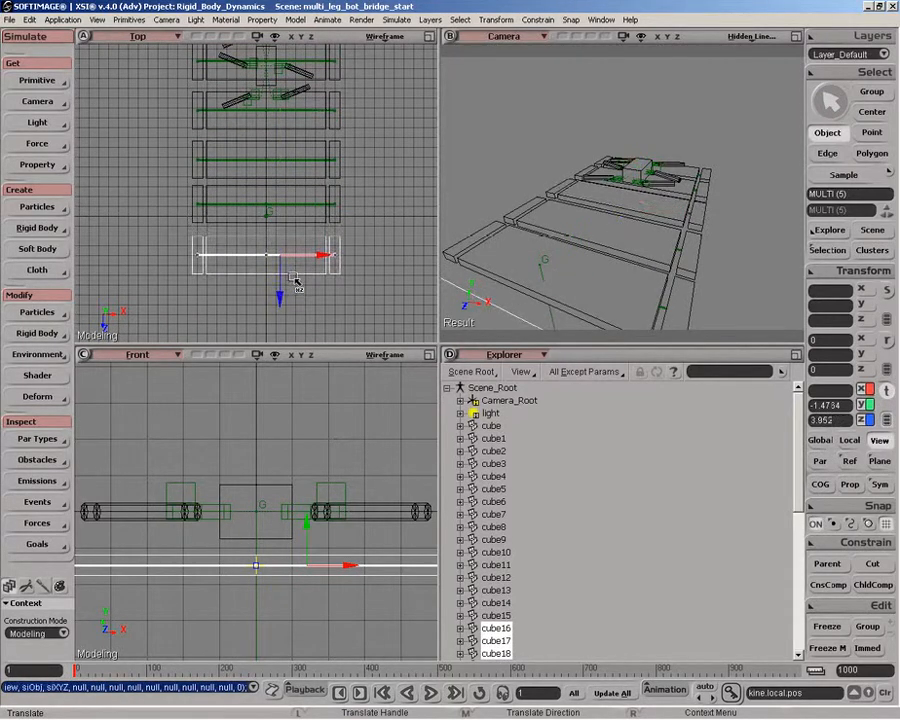
key(ctrl+s)
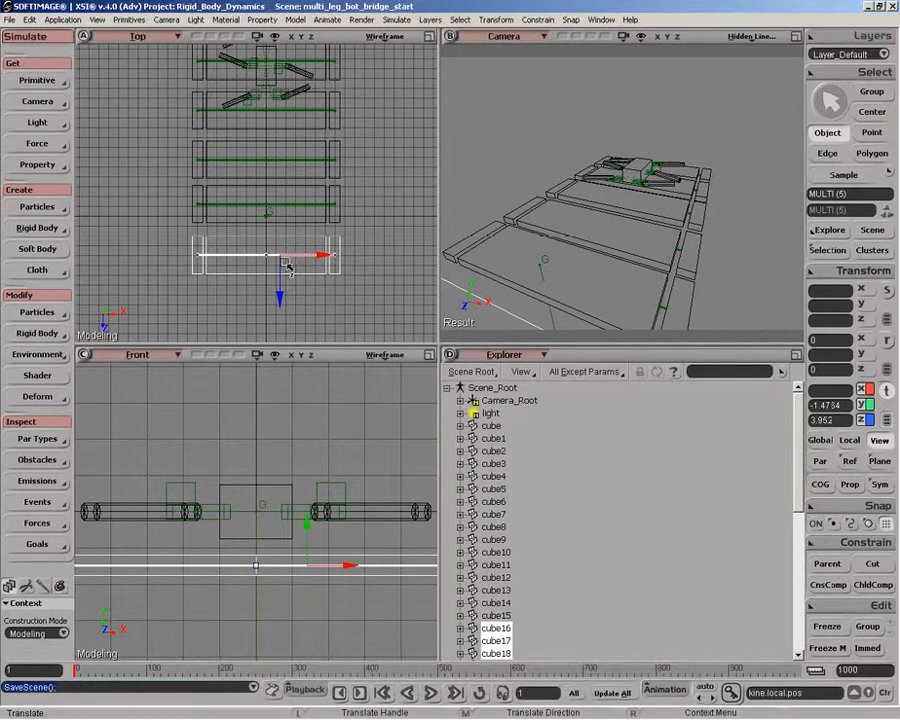
- Duplicate the bridge section two more times, placing the copies along Z at about 9.2 and 14.2, and clear the selection
drag(281, 276, 285, 338)
key(z)
right_click(318, 244)
drag(318, 244, 321, 228)
right_click(321, 228)
right_click(321, 228)
key(v)
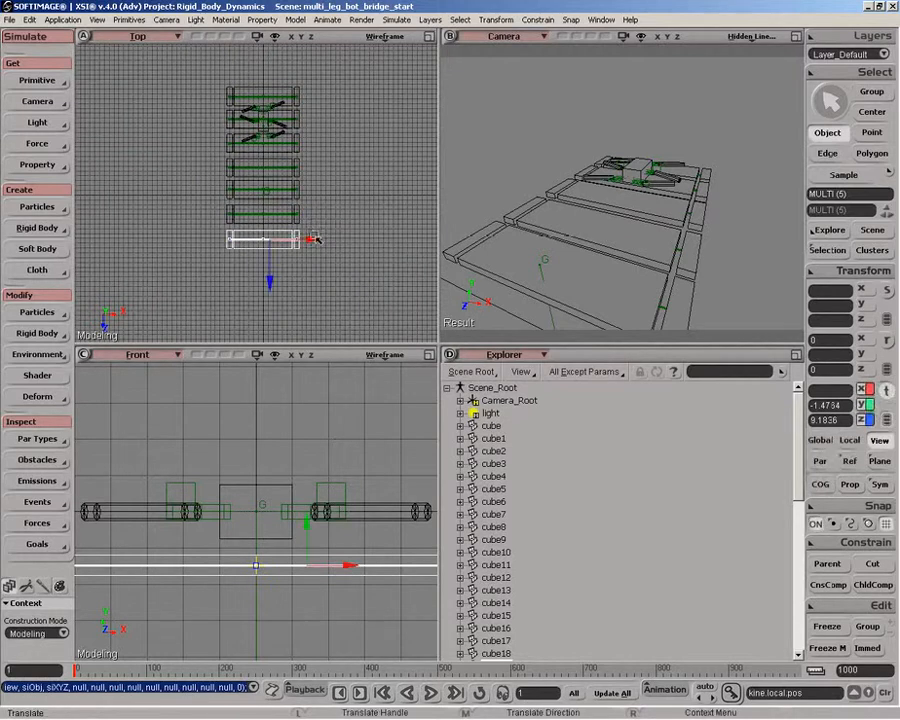
key(ctrl+d)
drag(272, 187, 272, 290)
key(space)
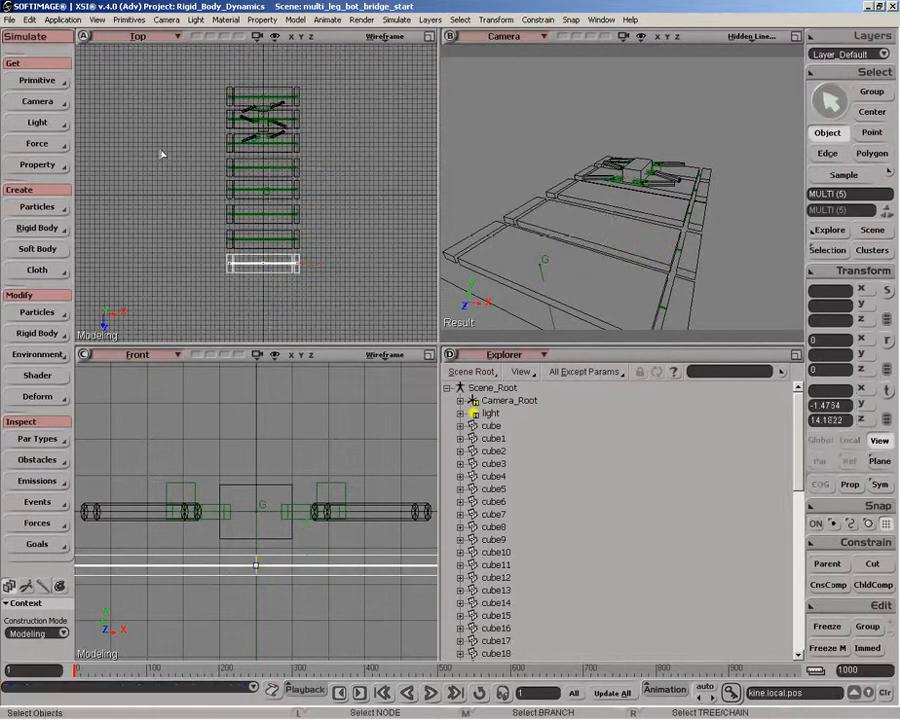
click(174, 157)
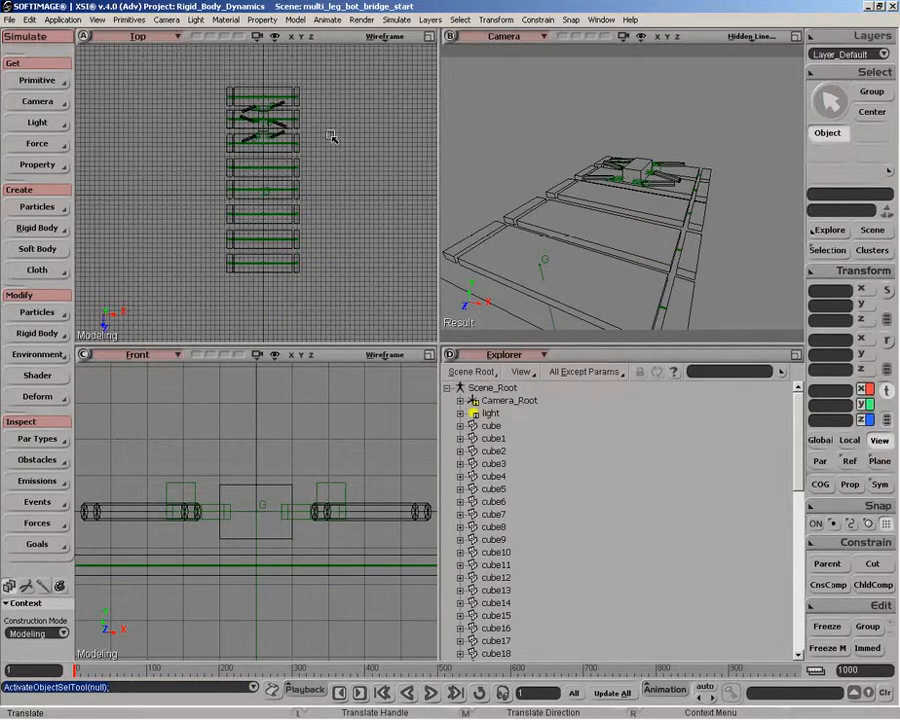
- Set the initial state for the rigid bodies of every bridge section except the original one, leaving gravity out of the selection
click(429, 37)
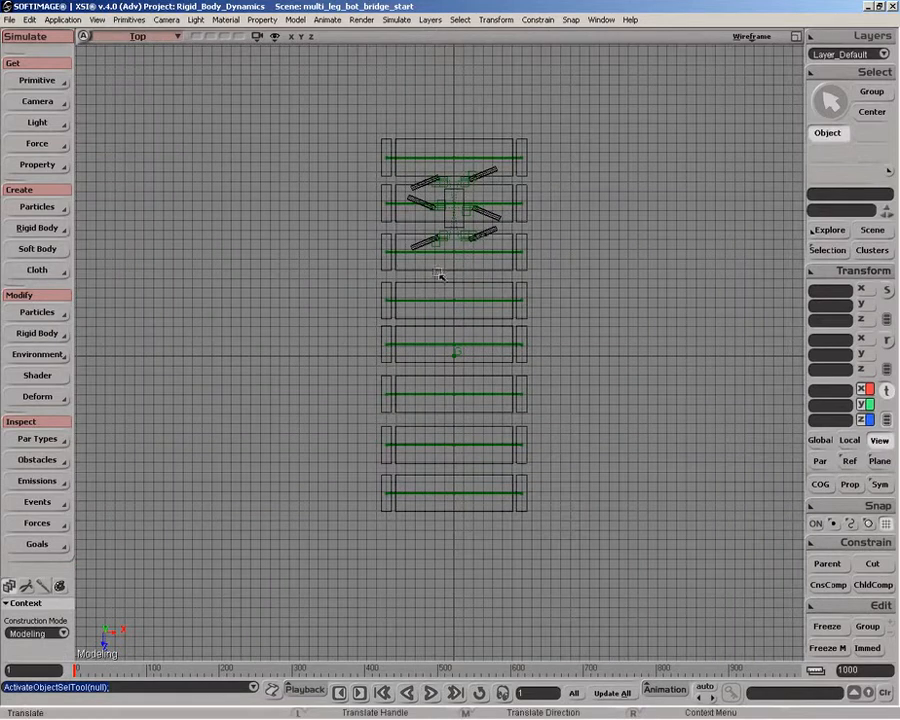
key(space)
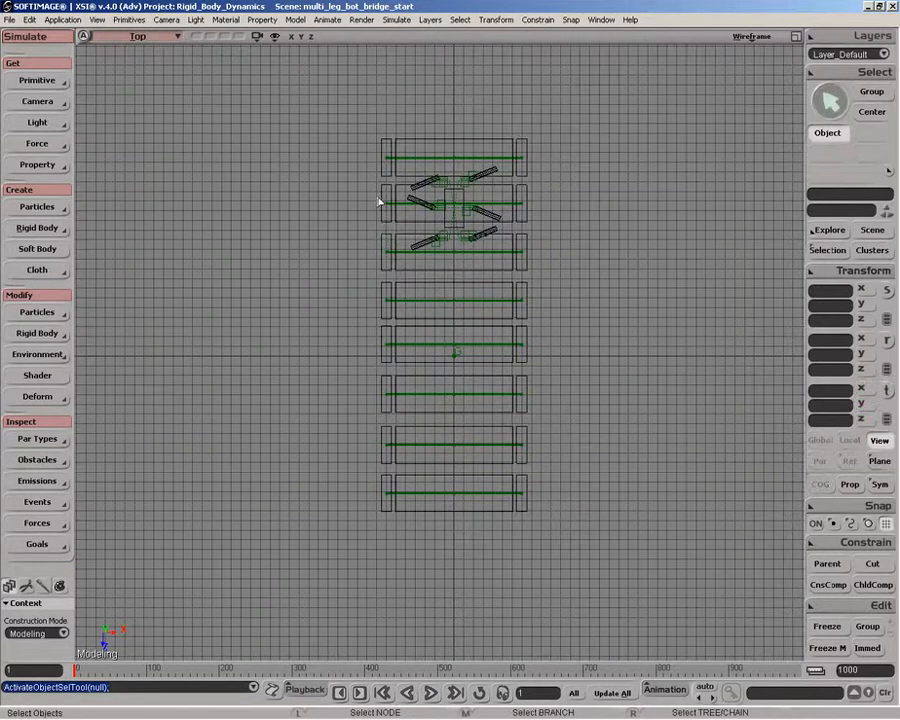
drag(381, 199, 405, 219)
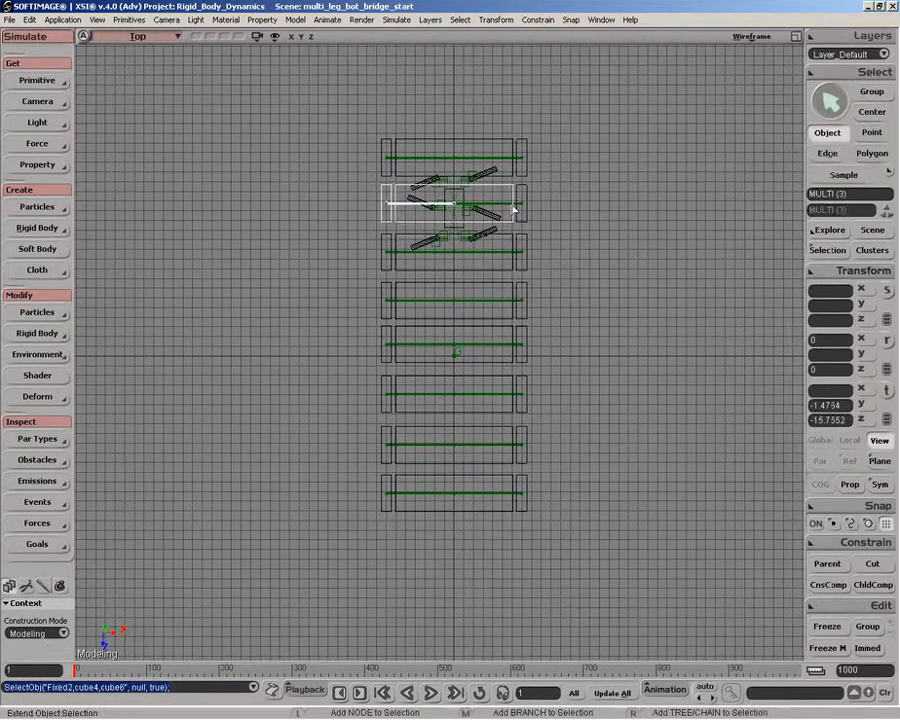
shift+drag(513, 209, 530, 304)
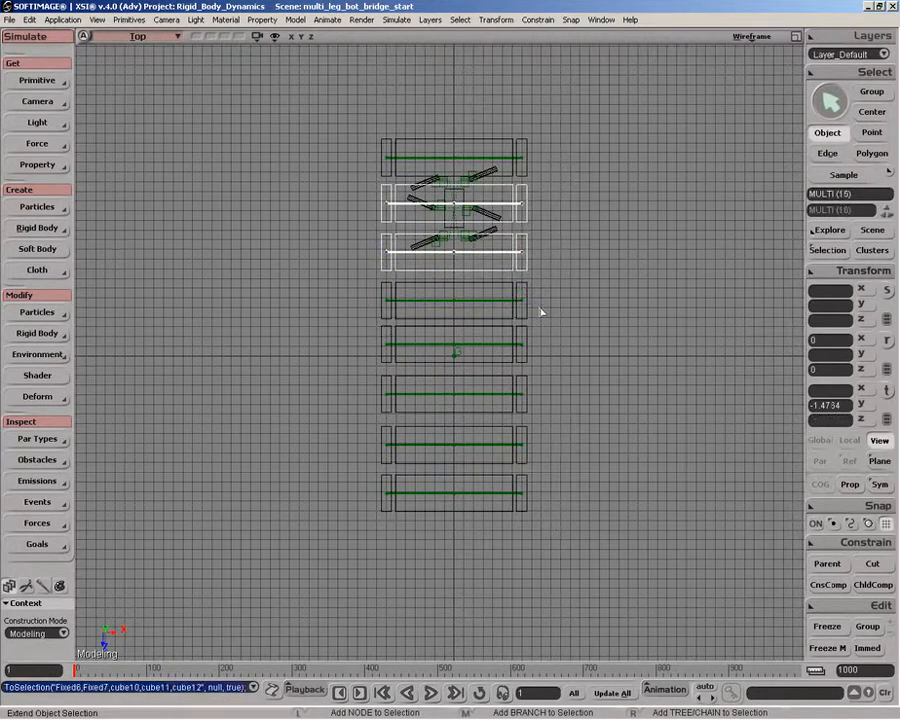
shift+drag(367, 322, 559, 538)
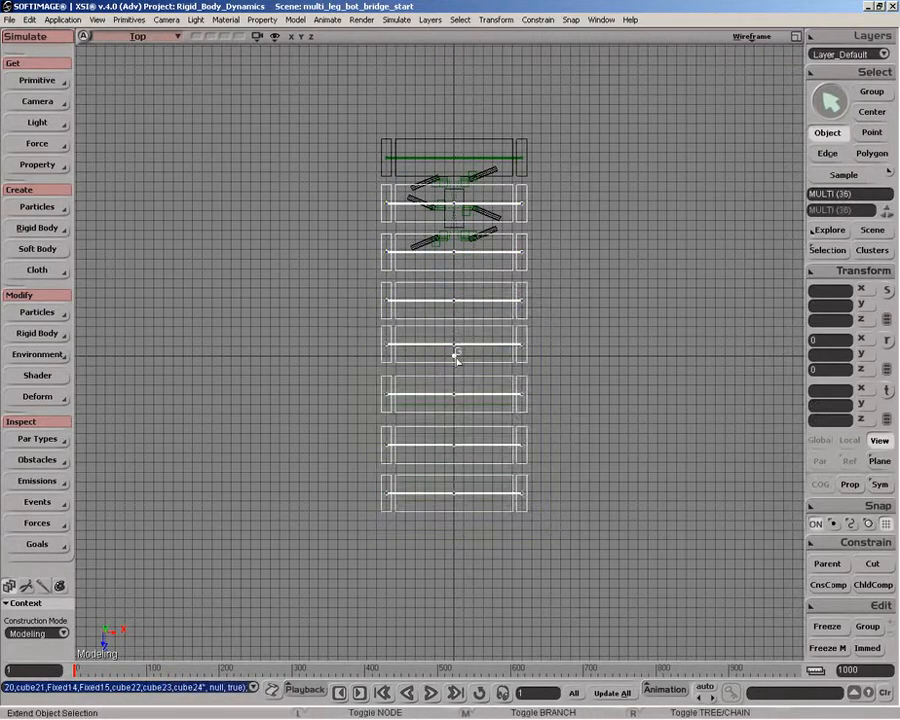
ctrl+click(454, 353)
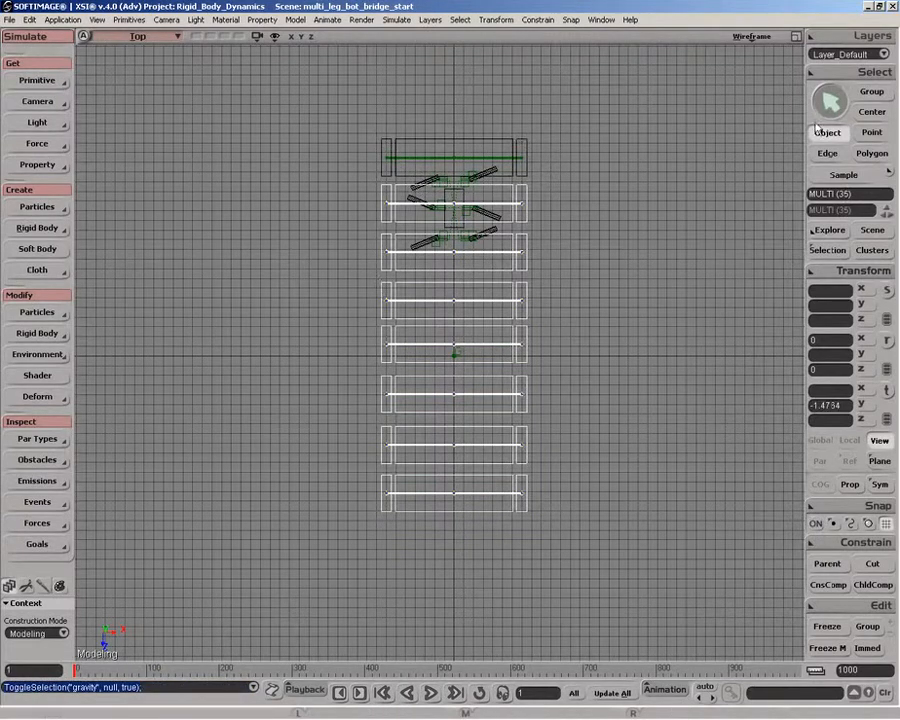
click(796, 37)
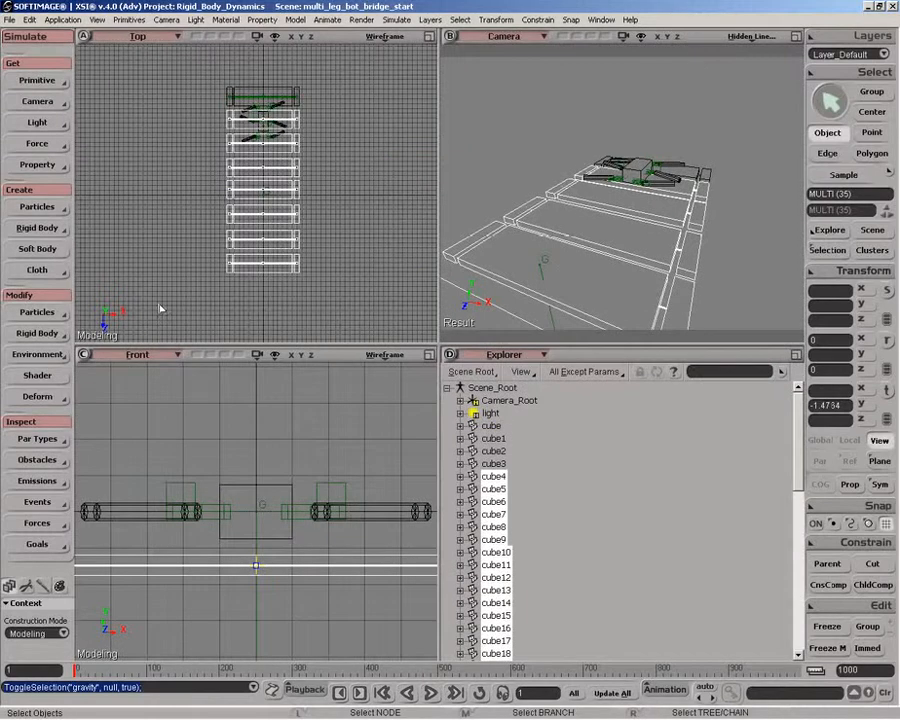
click(37, 333)
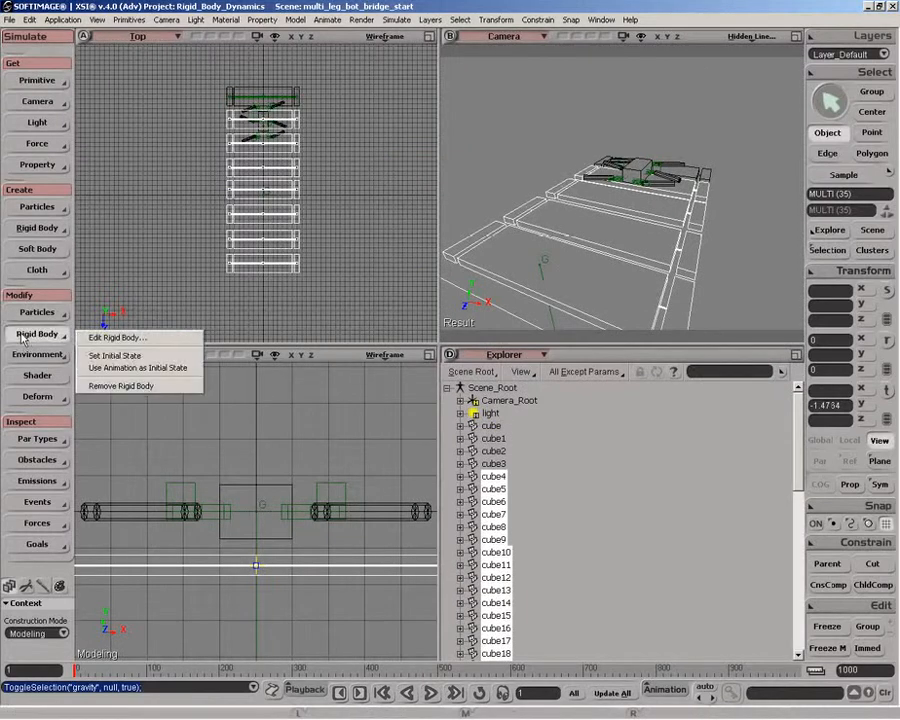
click(100, 356)
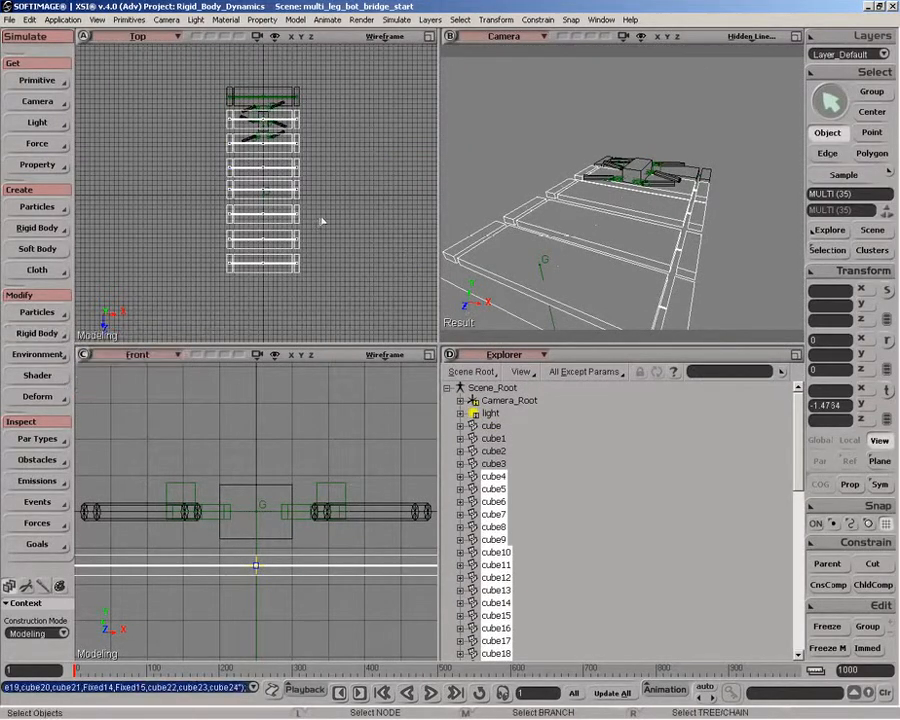
- Play the simulation from the start to check how the robot moves across the bridge, and stop it
click(430, 693)
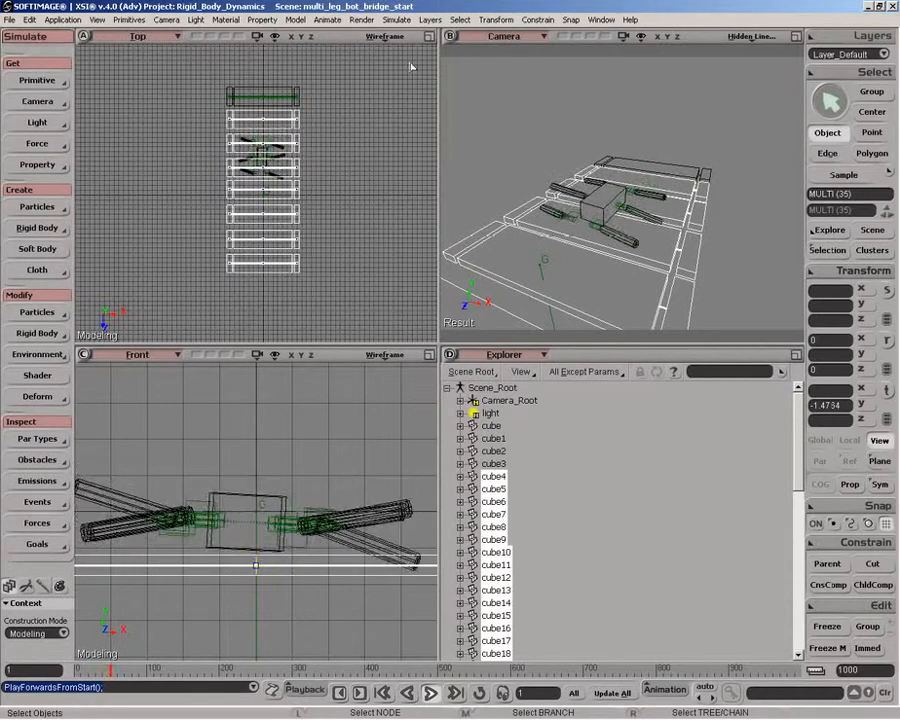
click(432, 36)
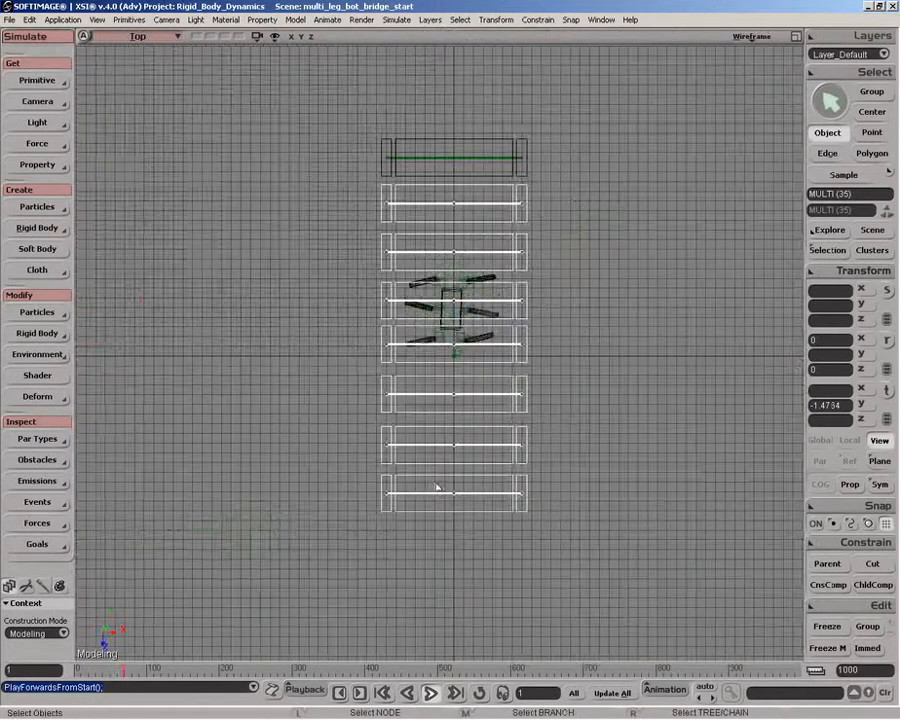
key(Escape)
- Remove the pieces and fixed constraints of the bridge section farthest along positive Z from the selection
mouse_move(389, 497)
shift+mouse_down()
mouse_move(458, 496)
mouse_move(551, 517)
shift+mouse_up()
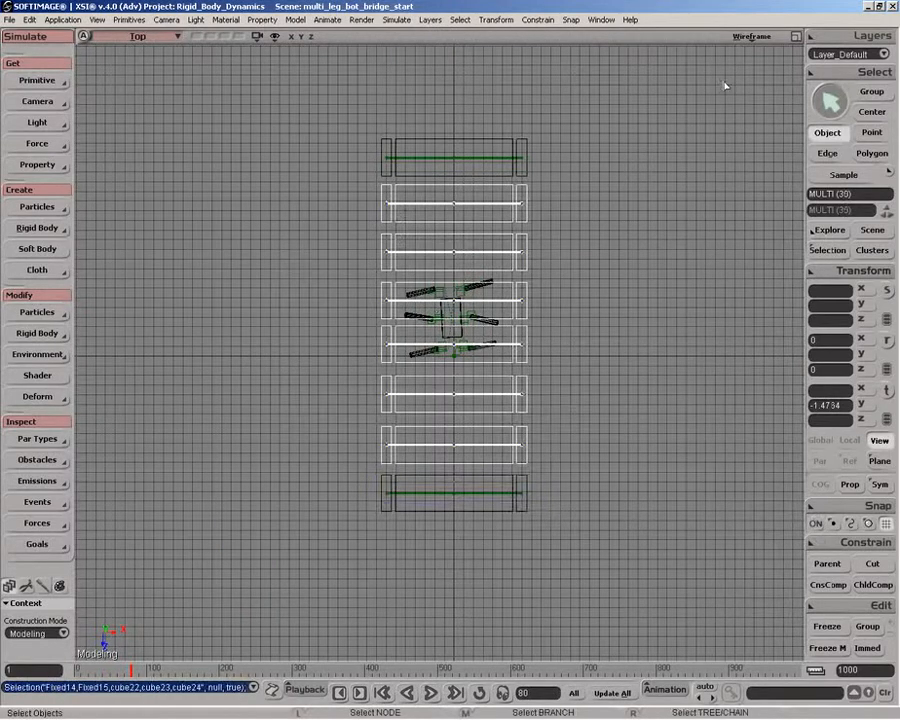
click(796, 37)
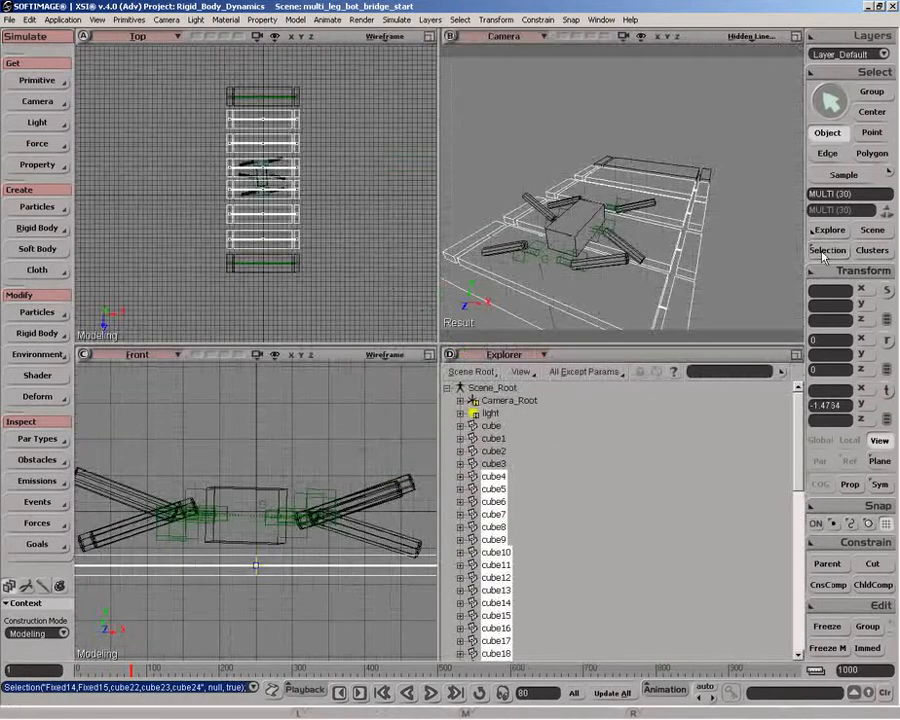
click(827, 250)
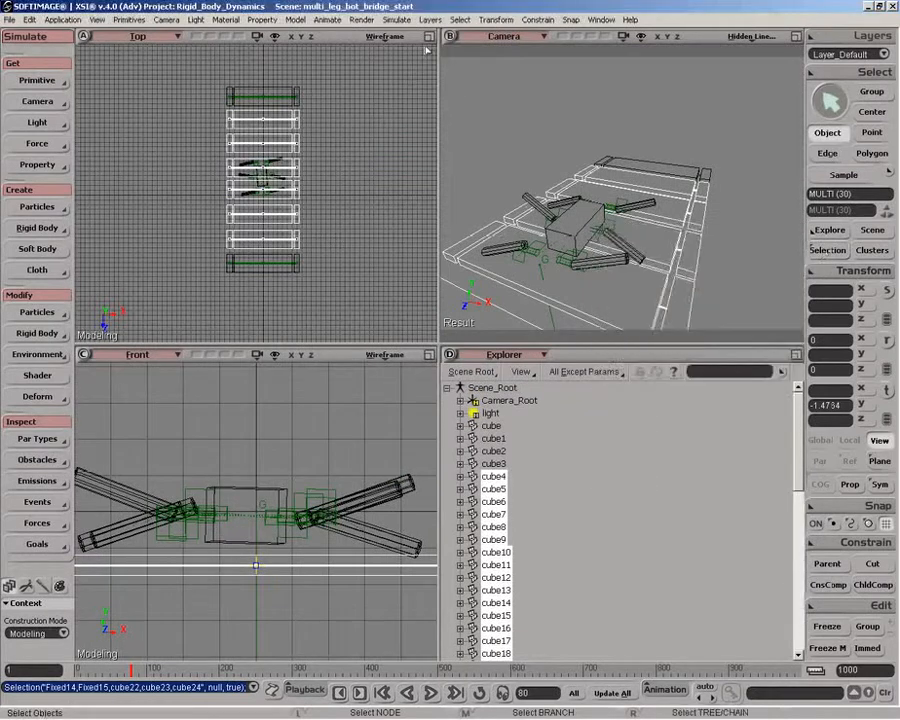
- Deselect the fixed constraints of the six middle bridge sections, keeping only cube4 through cube21 selected
click(431, 37)
ctrl+click(458, 204)
ctrl+click(442, 204)
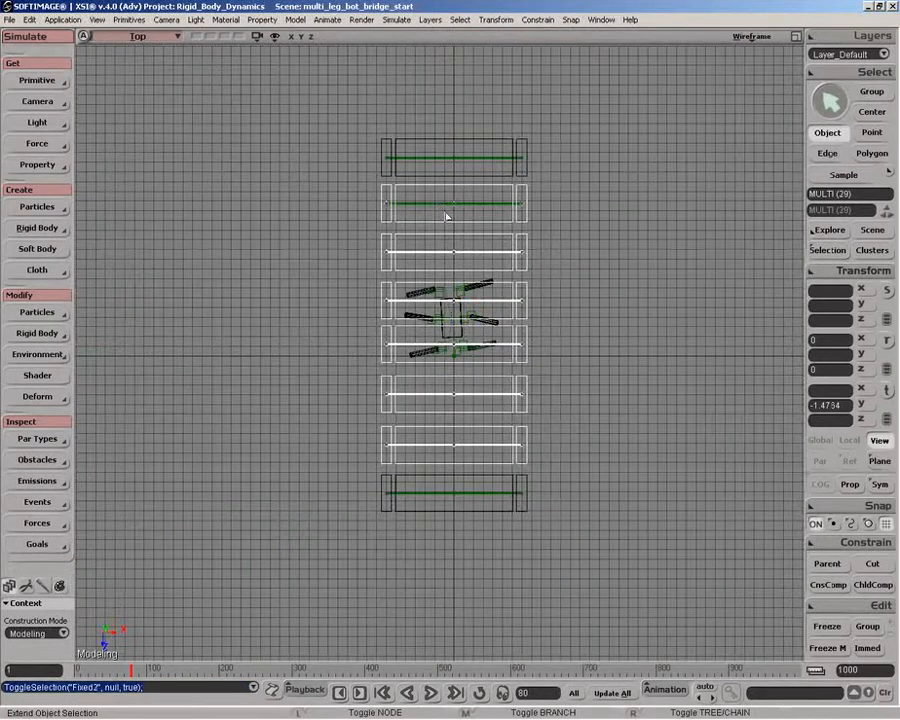
ctrl+click(434, 252)
ctrl+click(466, 252)
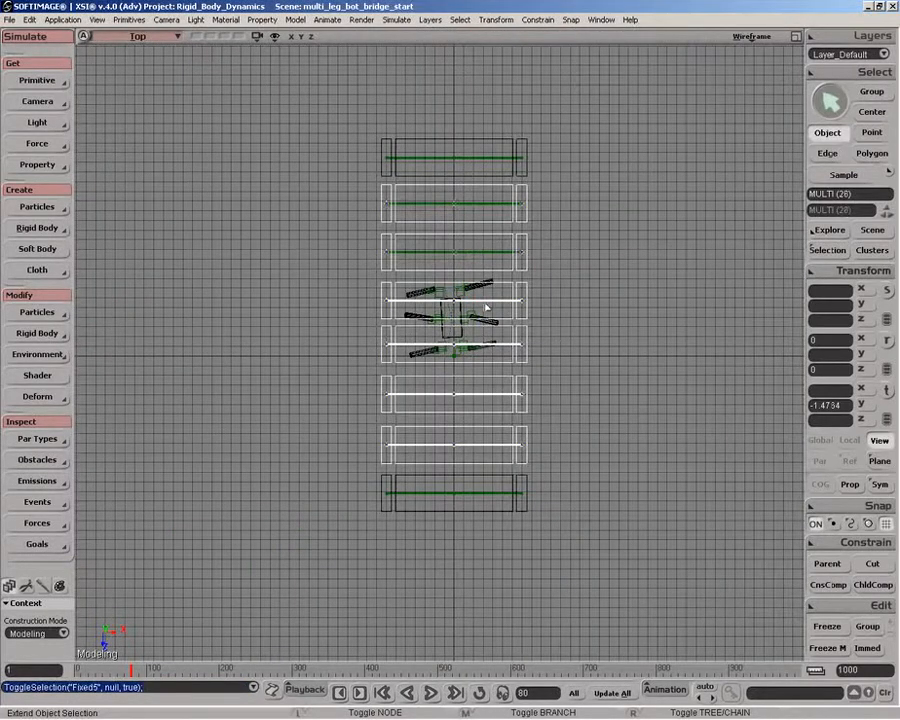
ctrl+click(465, 306)
ctrl+click(484, 347)
ctrl+click(506, 348)
ctrl+click(421, 346)
ctrl+click(405, 301)
ctrl+click(415, 398)
ctrl+click(494, 402)
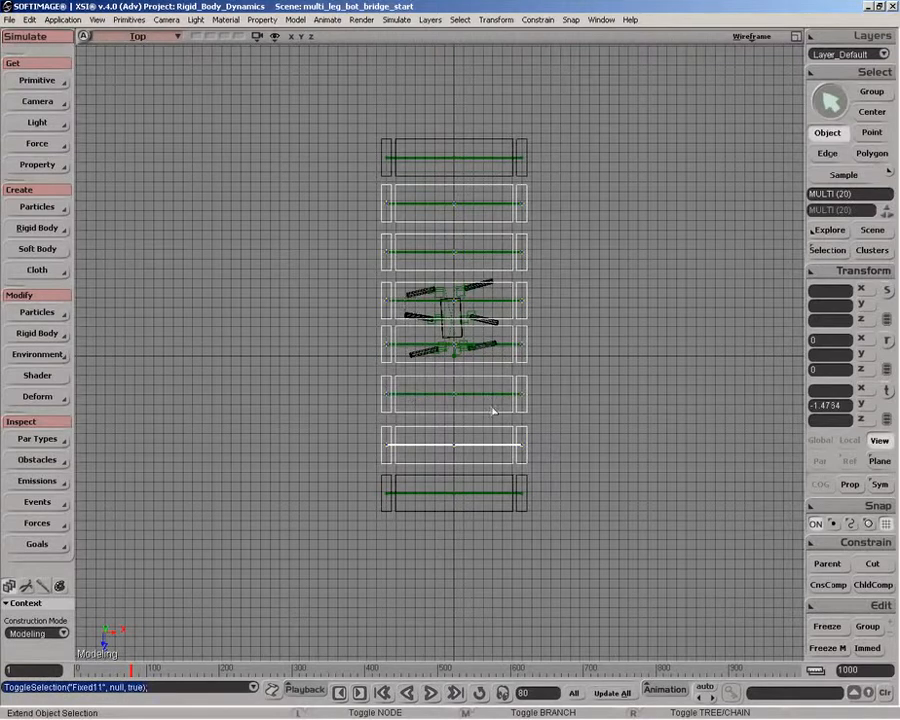
ctrl+click(434, 450)
ctrl+click(476, 446)
- Turn off the passive state in the shared Rigid Body Properties of cube4 through cube21
click(845, 249)
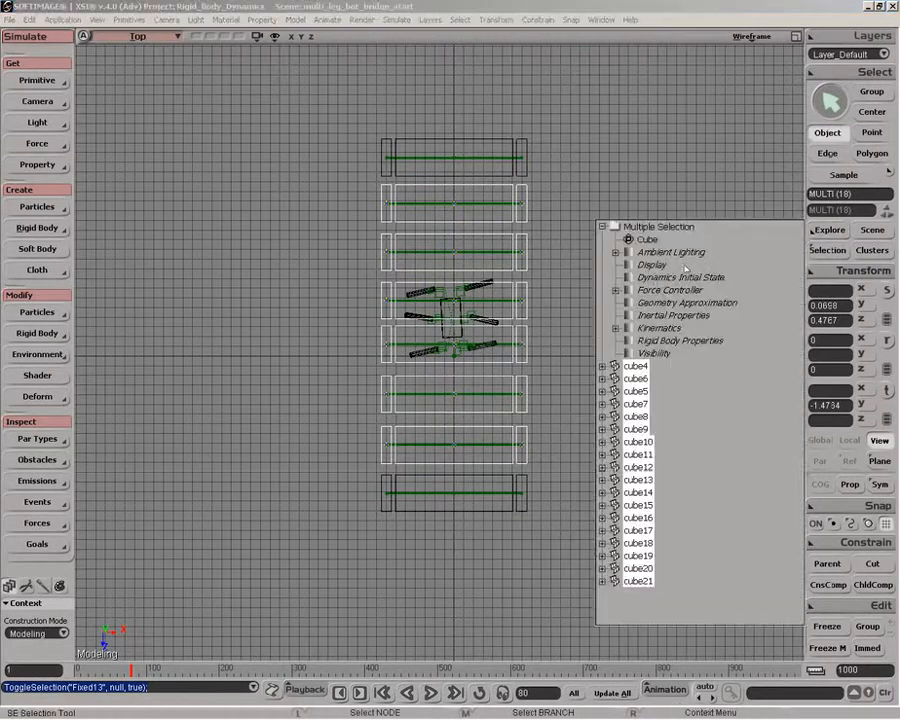
click(640, 341)
click(747, 447)
click(767, 376)
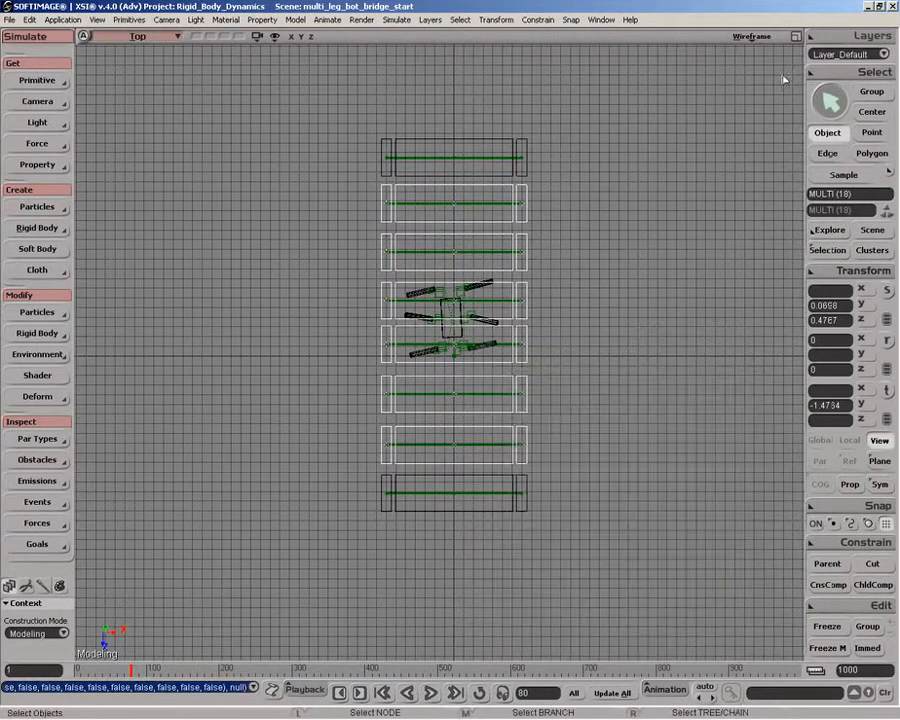
- Play the simulation to test the now active middle sections, stop it, and return to frame 1
click(796, 37)
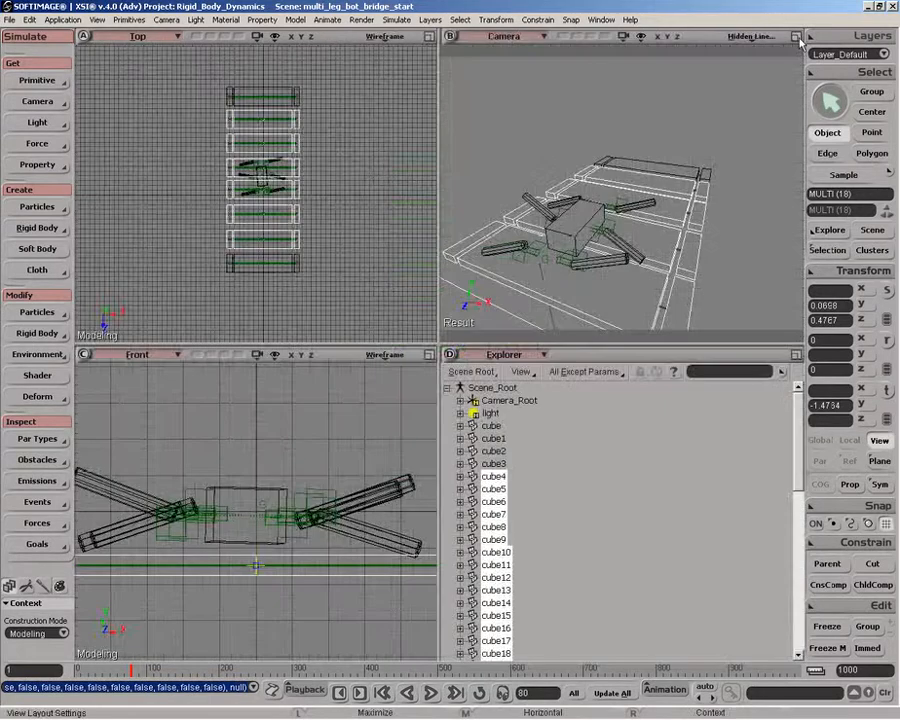
click(430, 693)
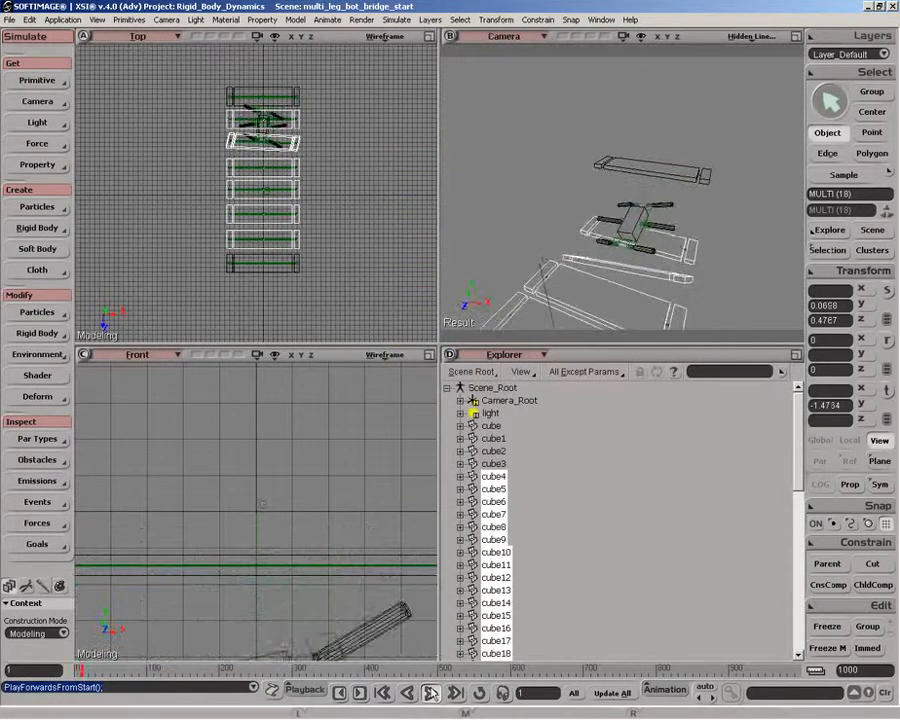
click(430, 693)
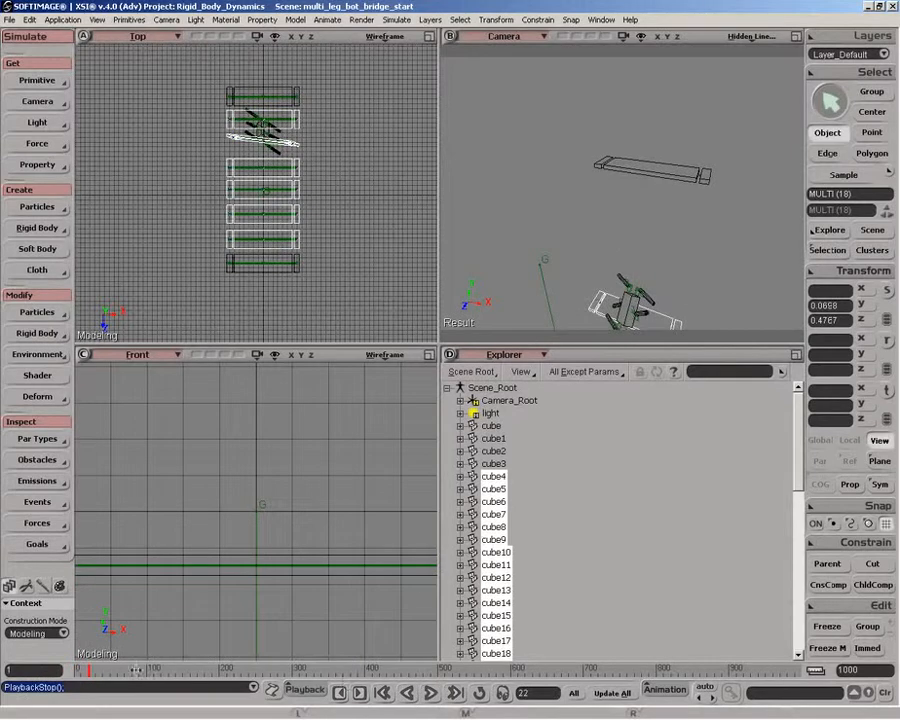
drag(57, 670, 29, 662)
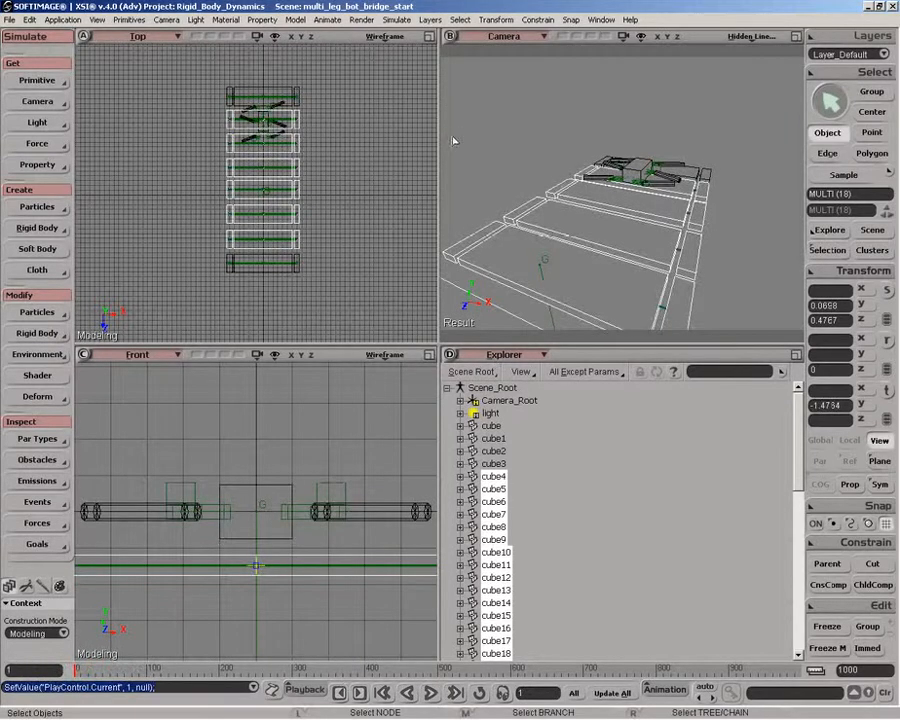
click(430, 37)
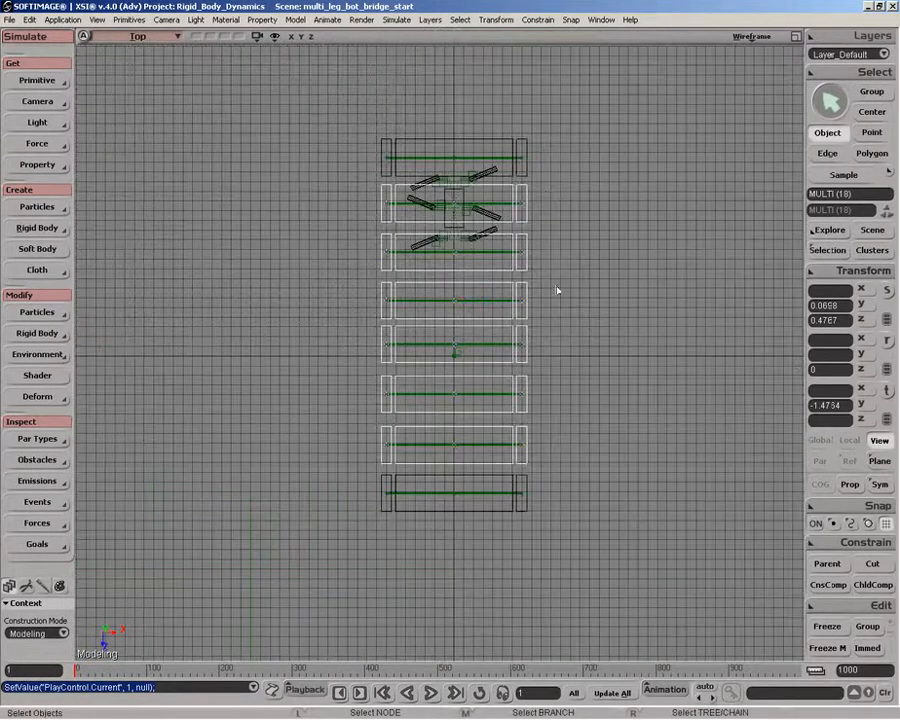